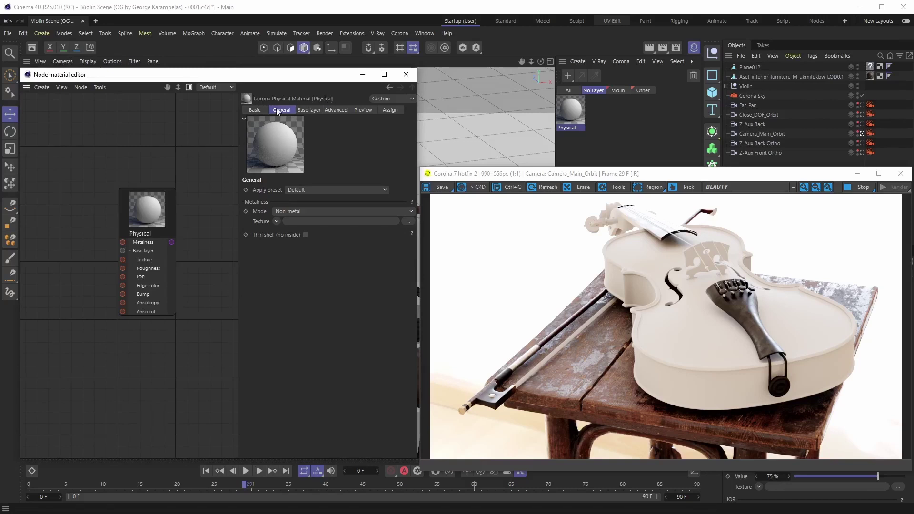
Step: Review the Physical material's available presets, base layer parameters and metalness mode options
left_click(385, 190)
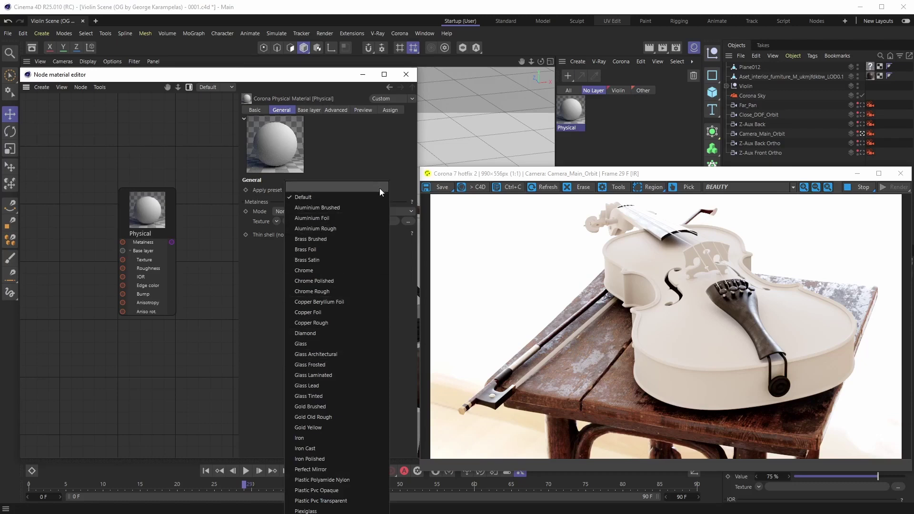
left_click(378, 165)
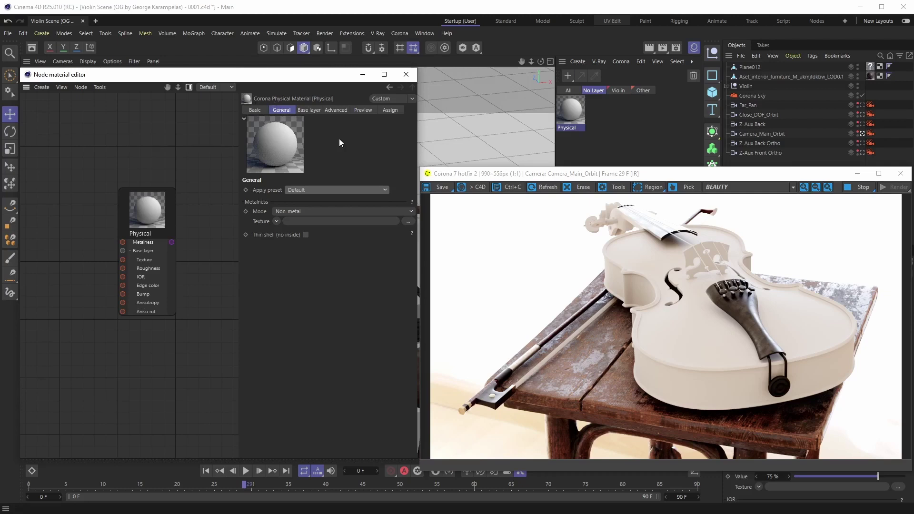
left_click(312, 109)
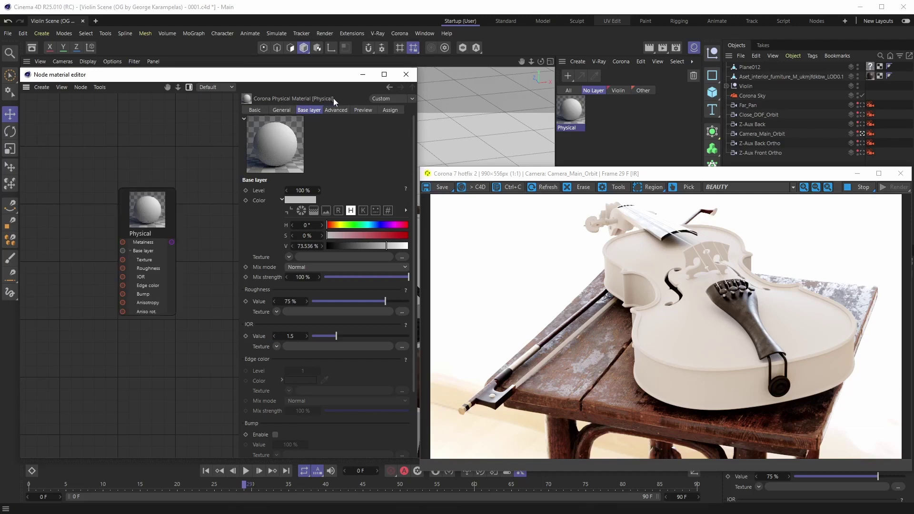
left_click(284, 111)
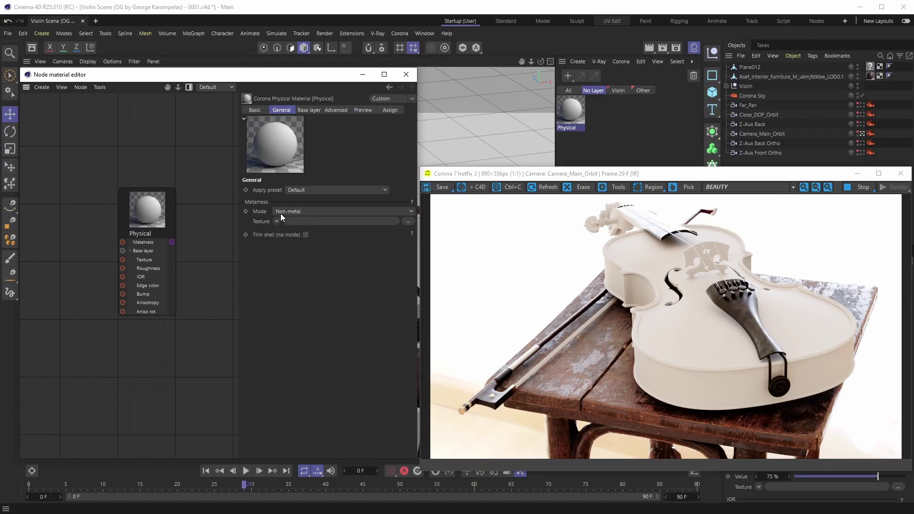
left_click(411, 211)
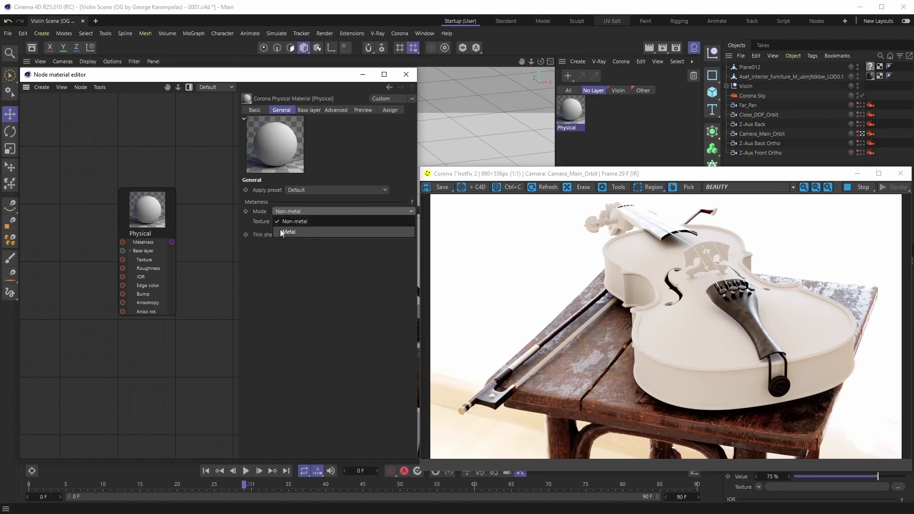
left_click(411, 211)
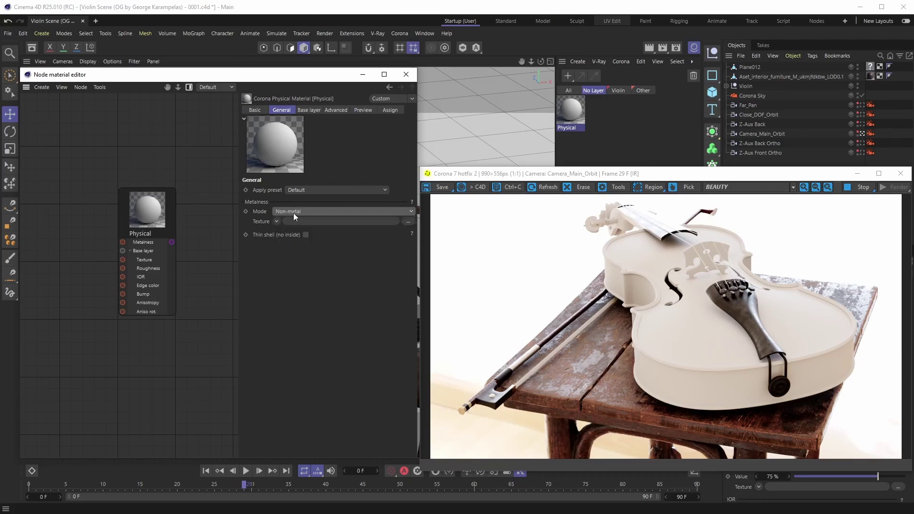
Step: Set the base layer roughness of the violin's Physical material to 0%
left_click(310, 111)
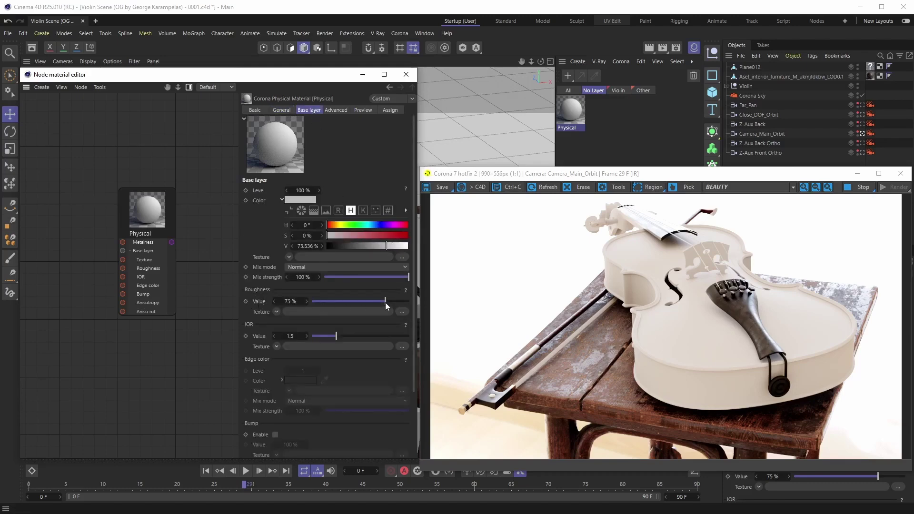
left_click_drag(385, 302, 314, 302)
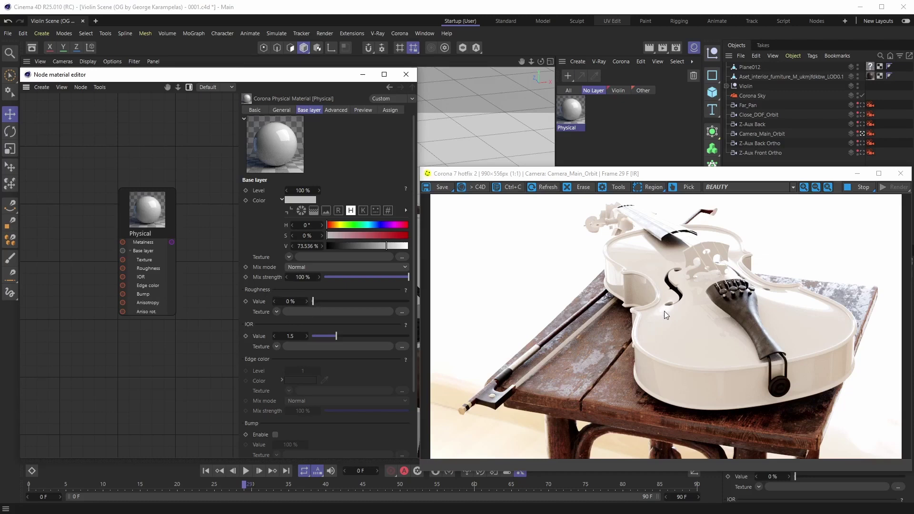
Step: Try the material's metalness mode as Metal and switch it back to Non-metal
left_click(281, 110)
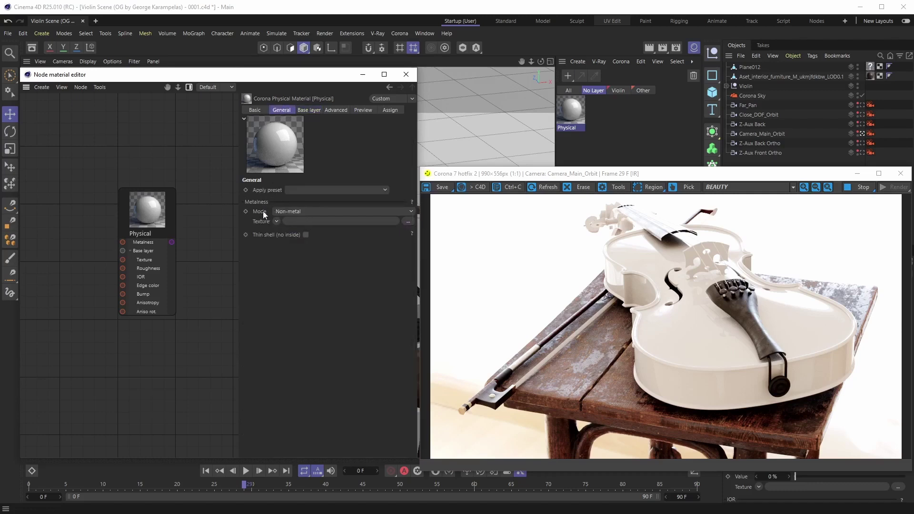
left_click(411, 212)
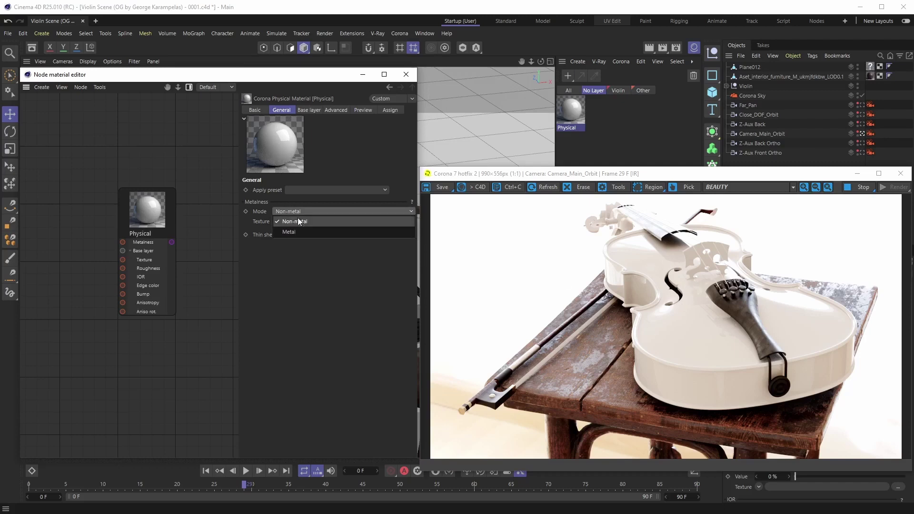
left_click(297, 232)
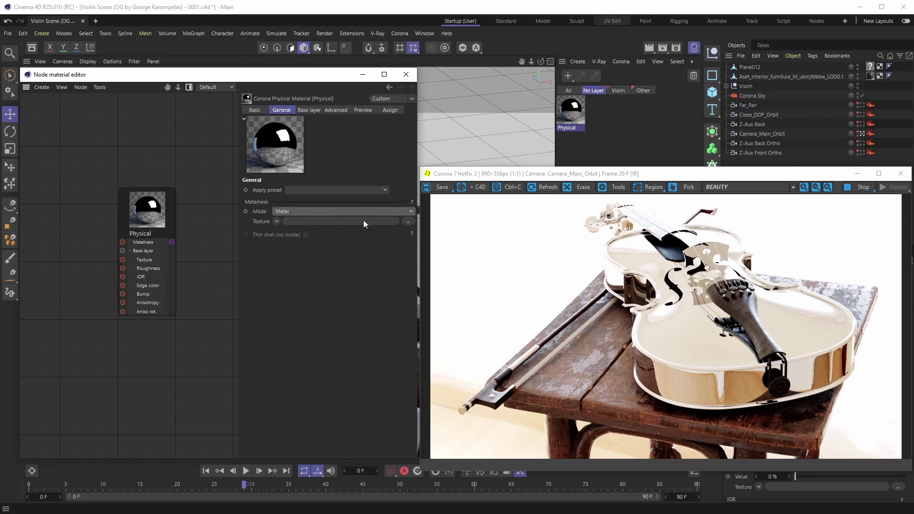
left_click(411, 212)
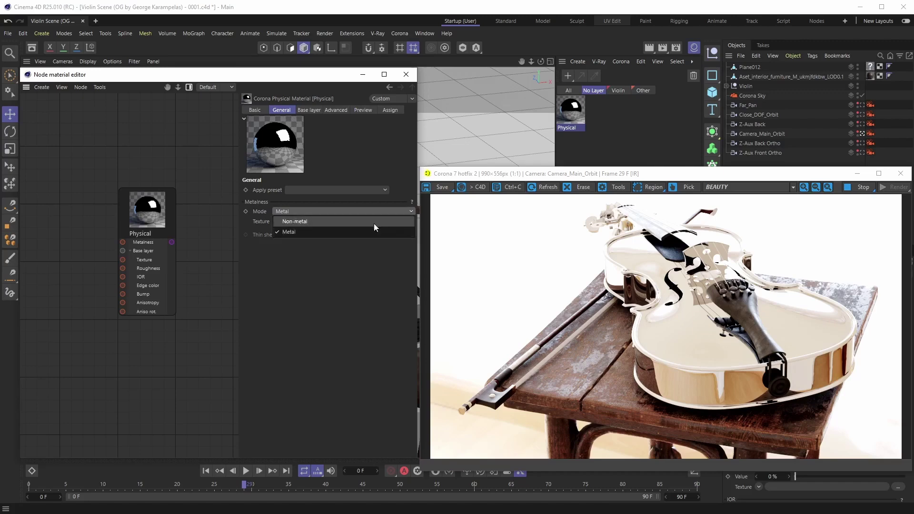
left_click(305, 224)
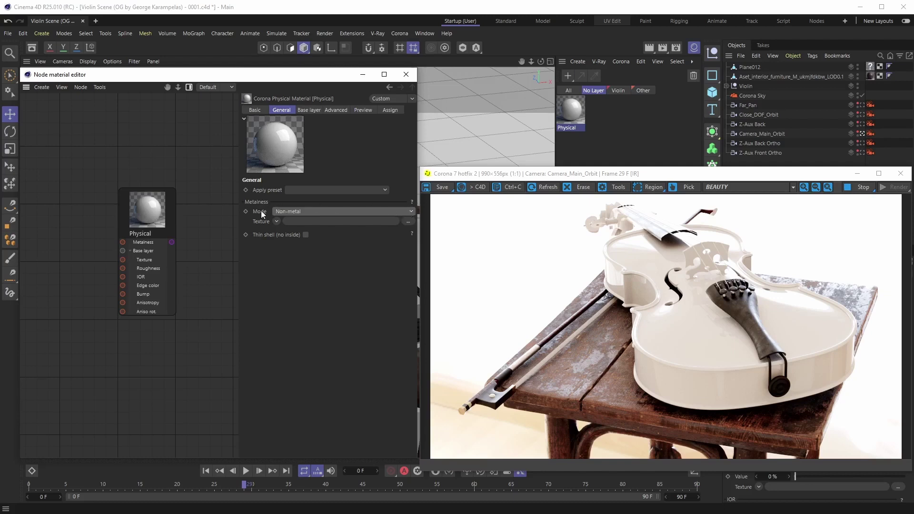
left_click(402, 213)
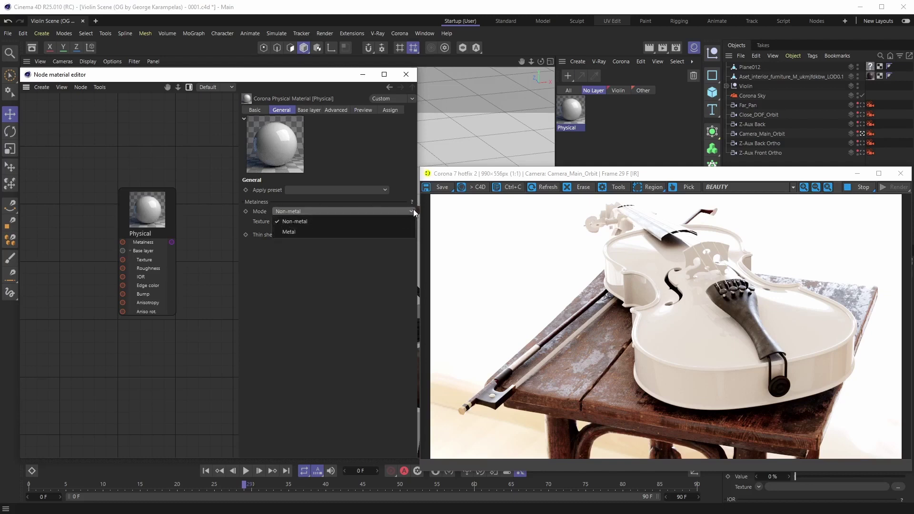
left_click(413, 211)
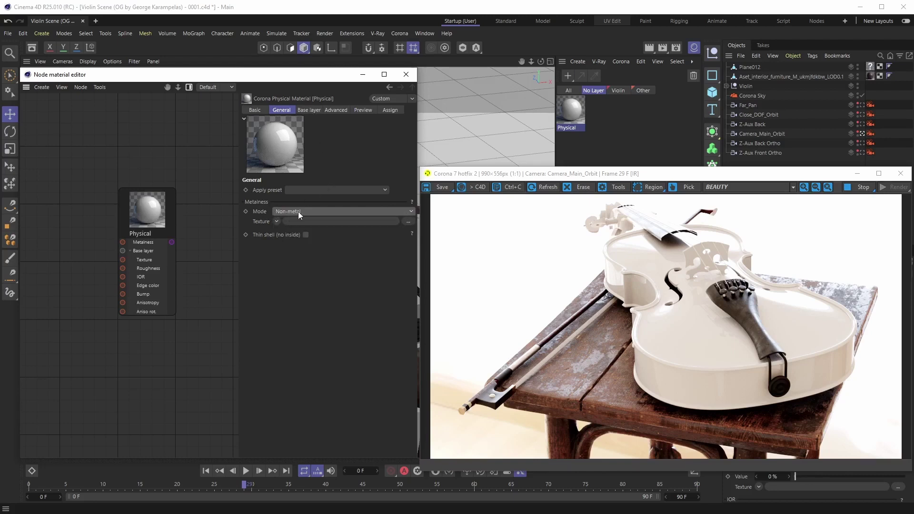
Step: Set the base layer IOR of the Physical material to 1.53 and look through the remaining base layer parameters
left_click(310, 110)
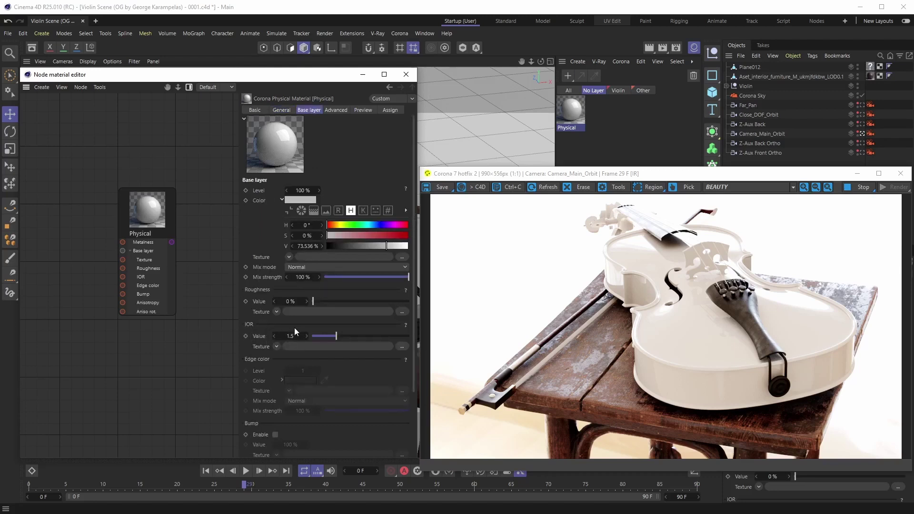
mouse_move(337, 336)
left_mouse_down()
mouse_move(381, 338)
mouse_move(338, 337)
left_mouse_up()
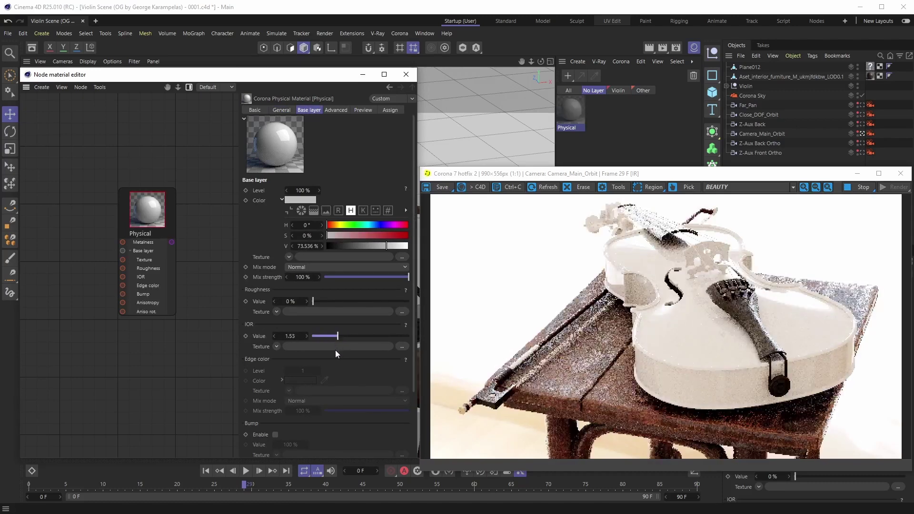
scroll(358, 372, "down", 3)
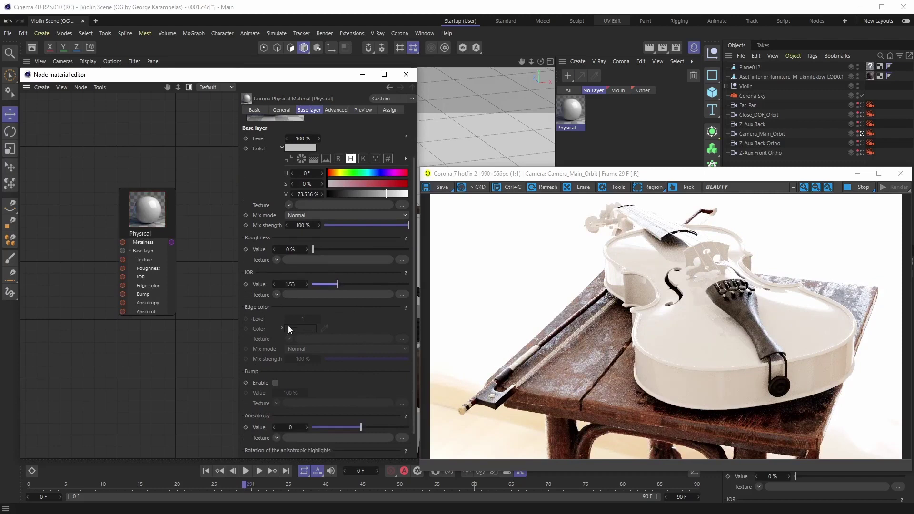
scroll(343, 310, "down", 1)
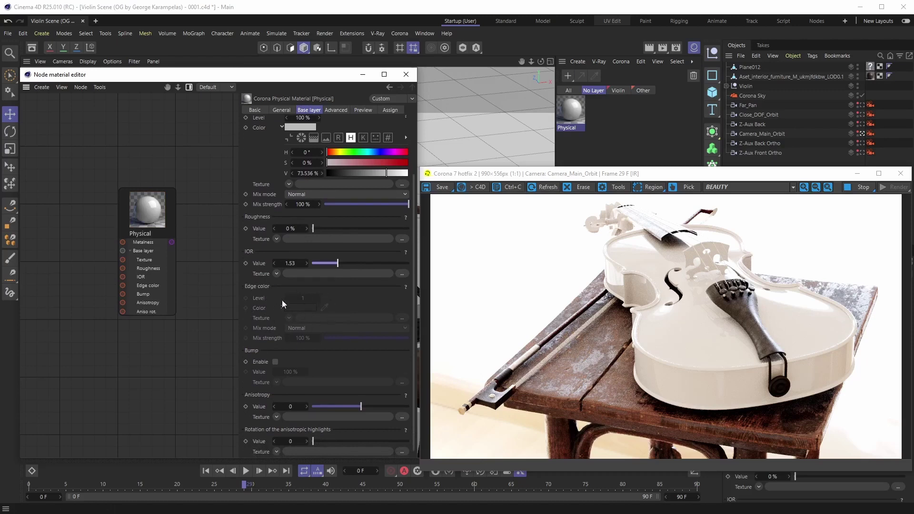
scroll(301, 304, "up", 1)
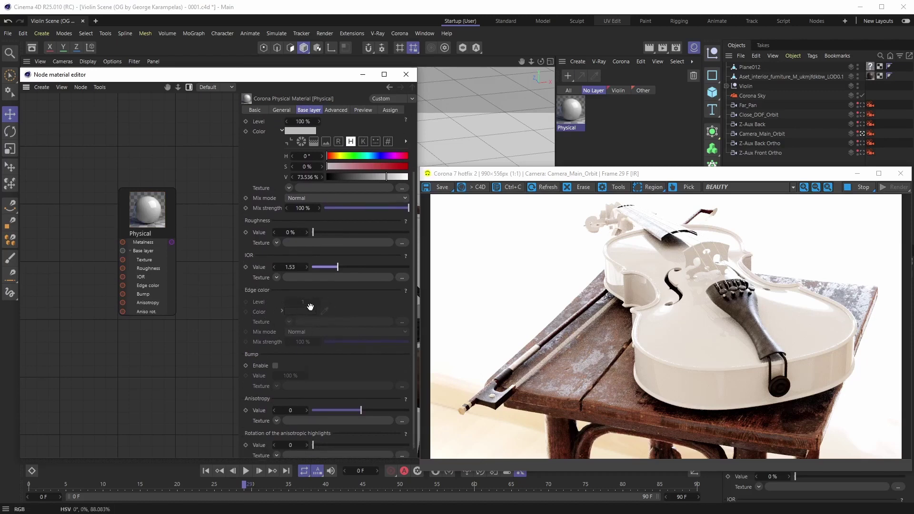
scroll(310, 307, "up", 3)
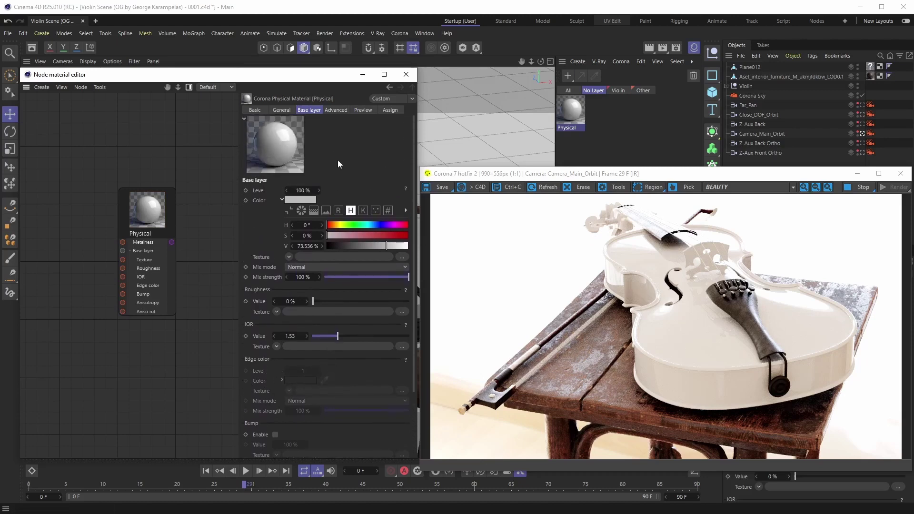
Step: Try enabling Refraction on the Physical material and switch it off again
left_click(255, 110)
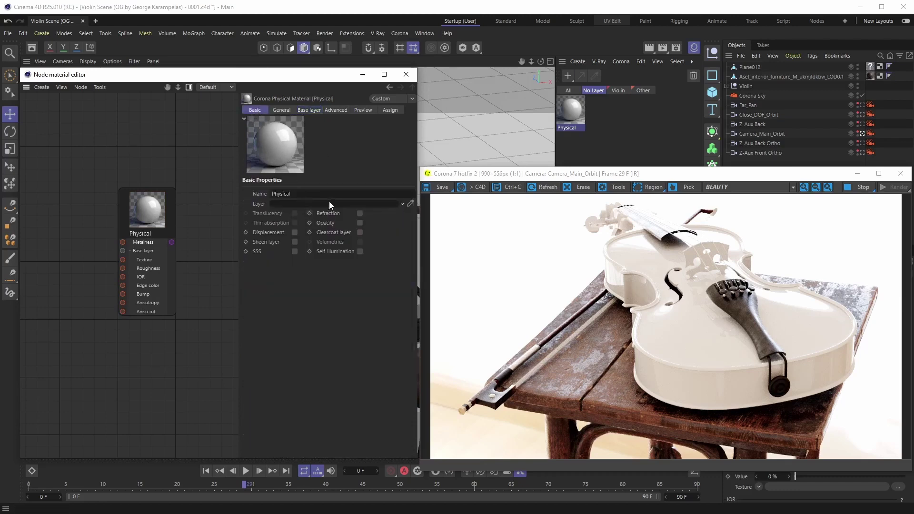
left_click(360, 212)
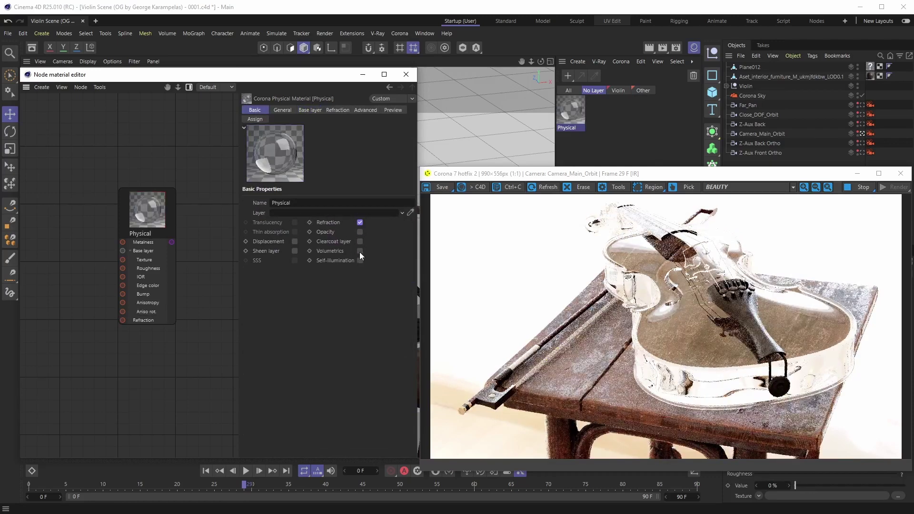
left_click(360, 222)
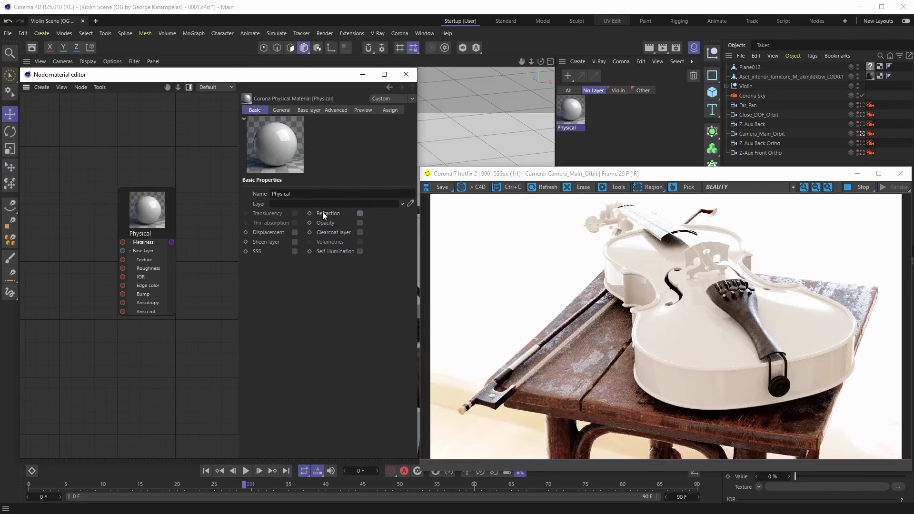
Step: Set the metalness mode of the Physical material to Metal
left_click(310, 110)
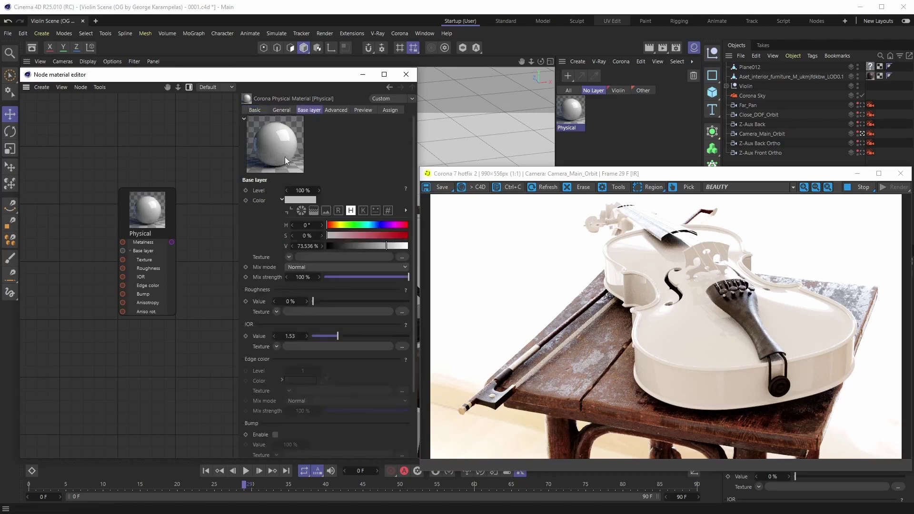
left_click(286, 110)
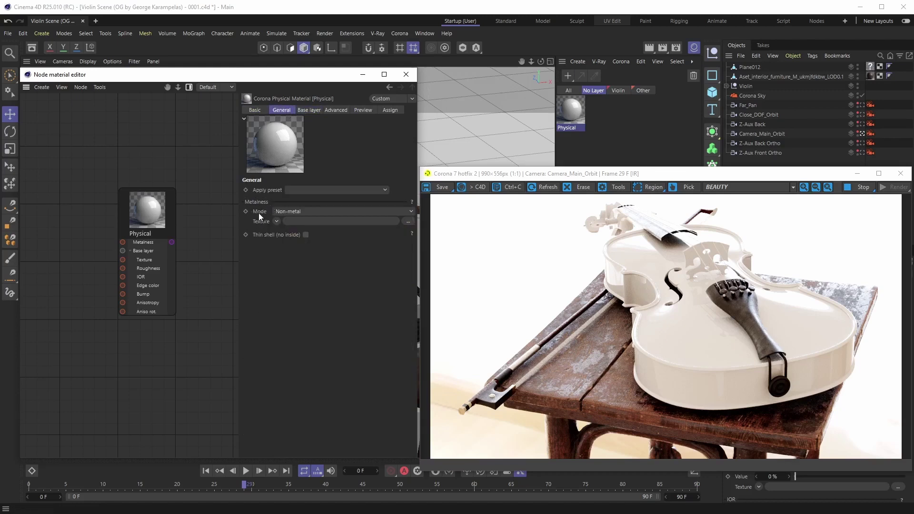
left_click(411, 211)
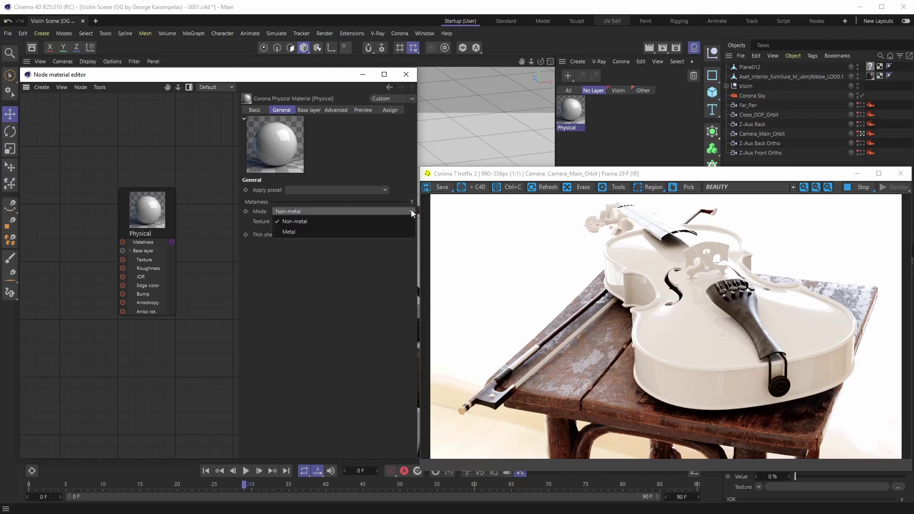
left_click(398, 232)
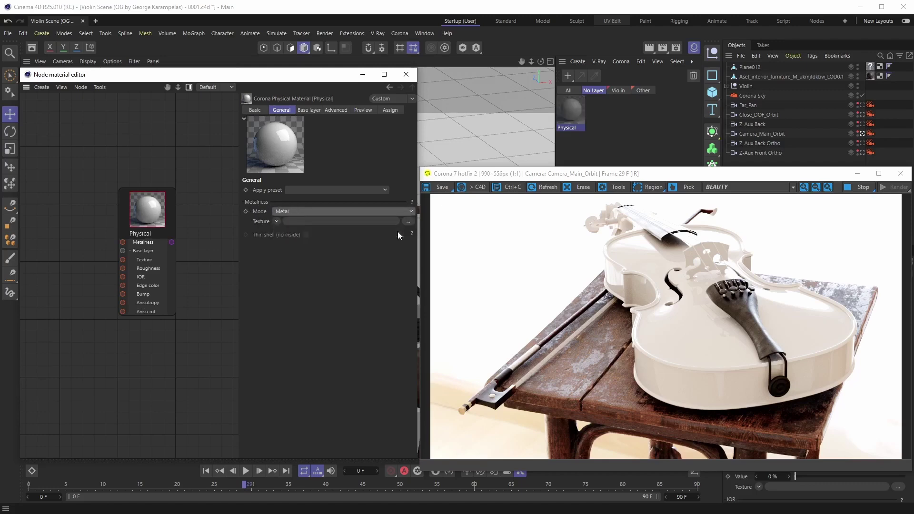
Step: Examine which base layer settings, edge color controls and basic properties are available for the metal material
left_click(310, 110)
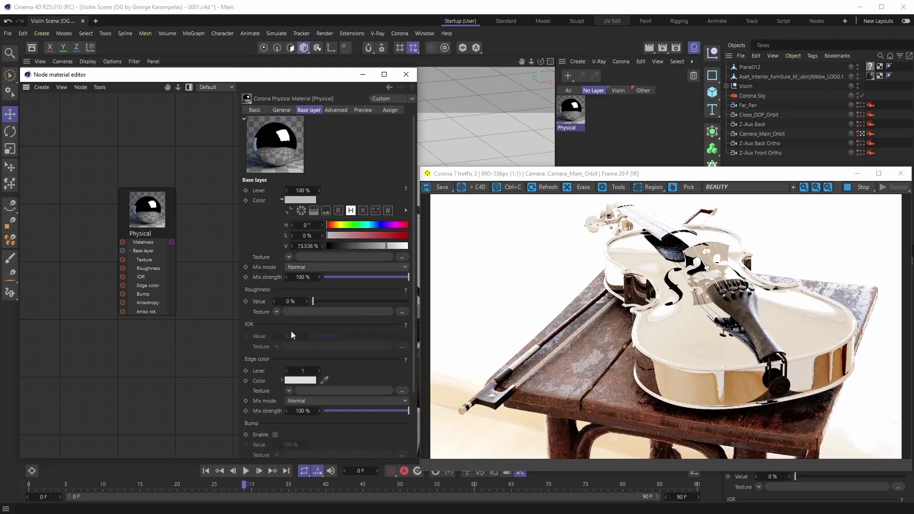
scroll(293, 330, "down", 4)
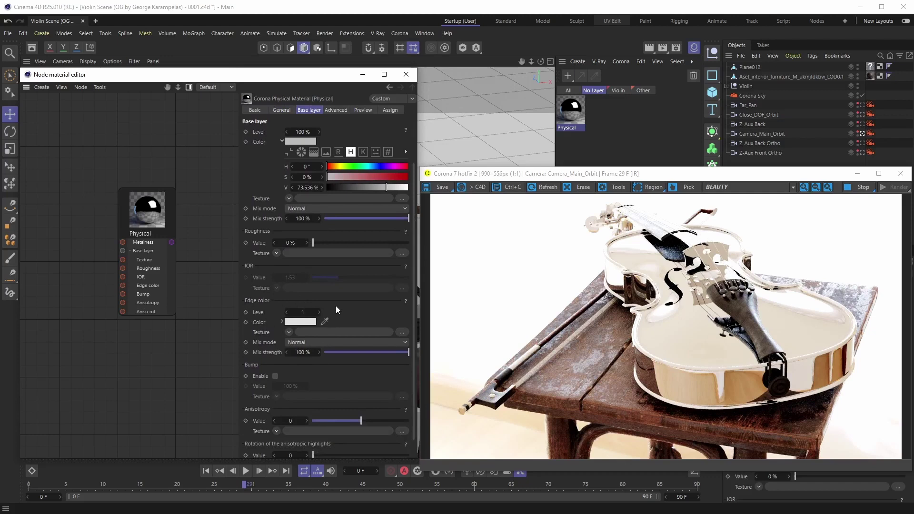
left_click(305, 322)
left_click_drag(328, 328, 456, 258)
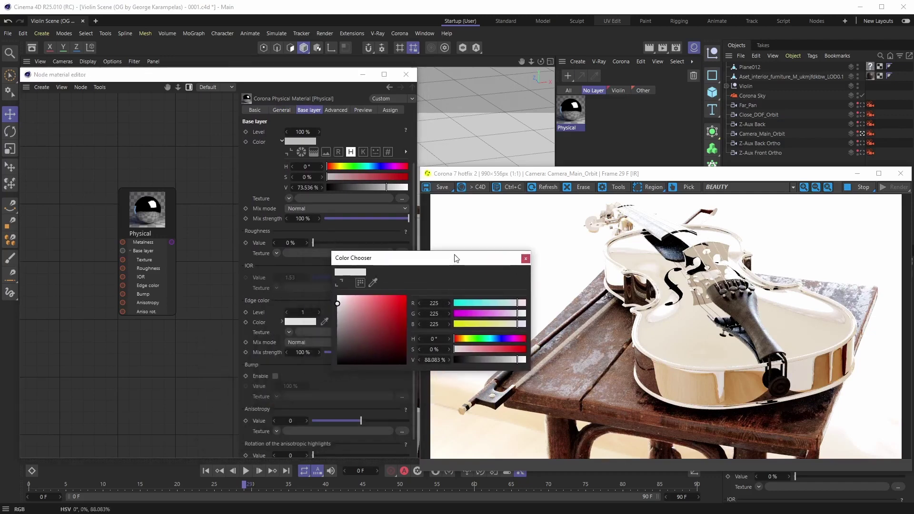
left_click(526, 258)
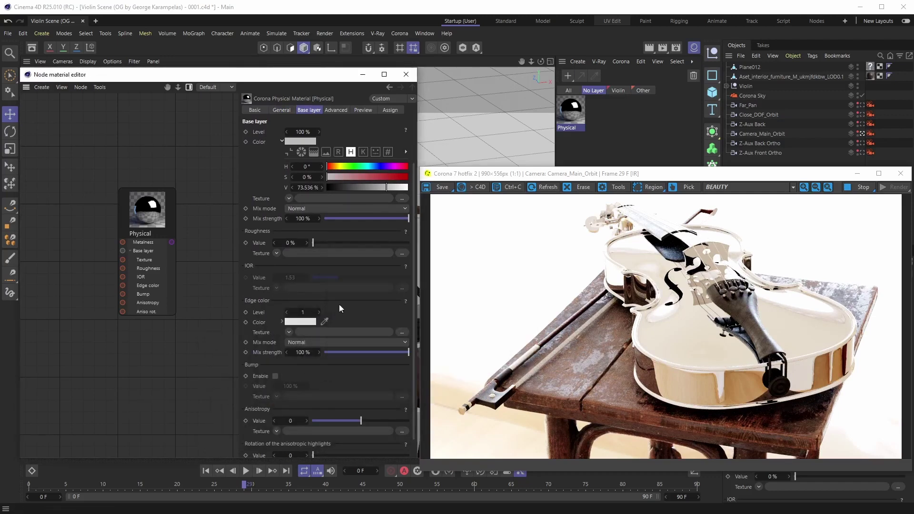
left_click(256, 110)
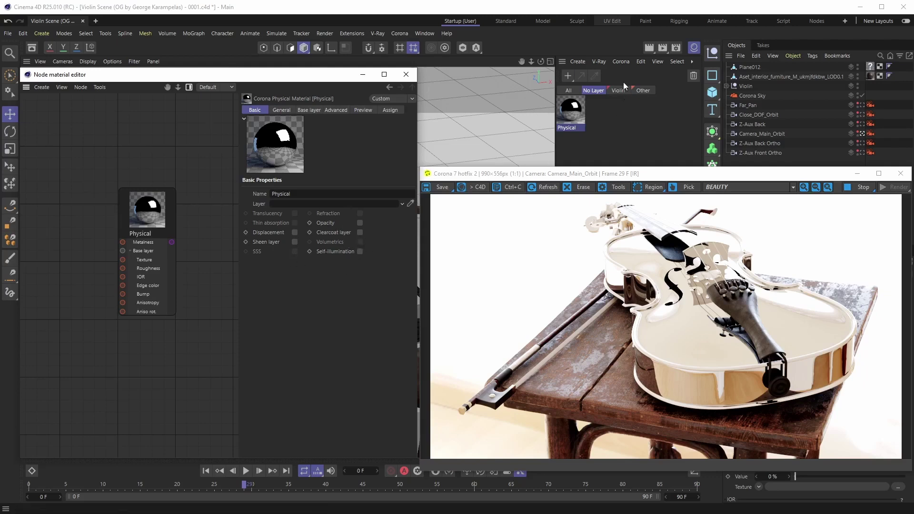
Step: Create a new Corona Legacy material in the scene
left_click(622, 63)
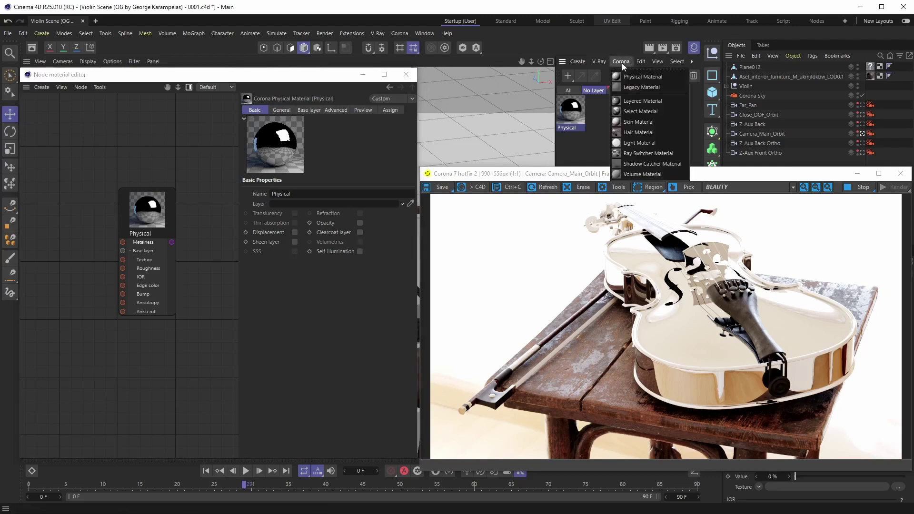
left_click(633, 87)
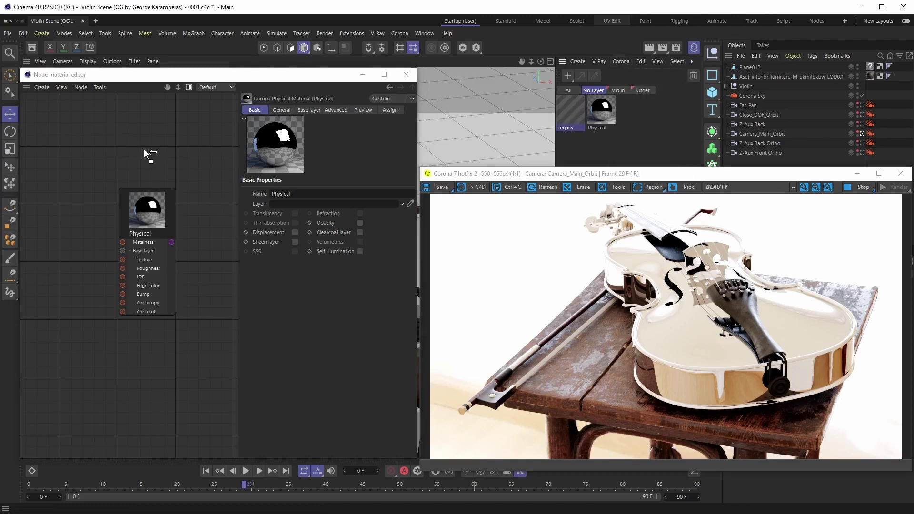
Step: Disable Diffuse and enable Reflection on the Legacy material, moving its node above the Physical material's node
left_click_drag(146, 153, 131, 161)
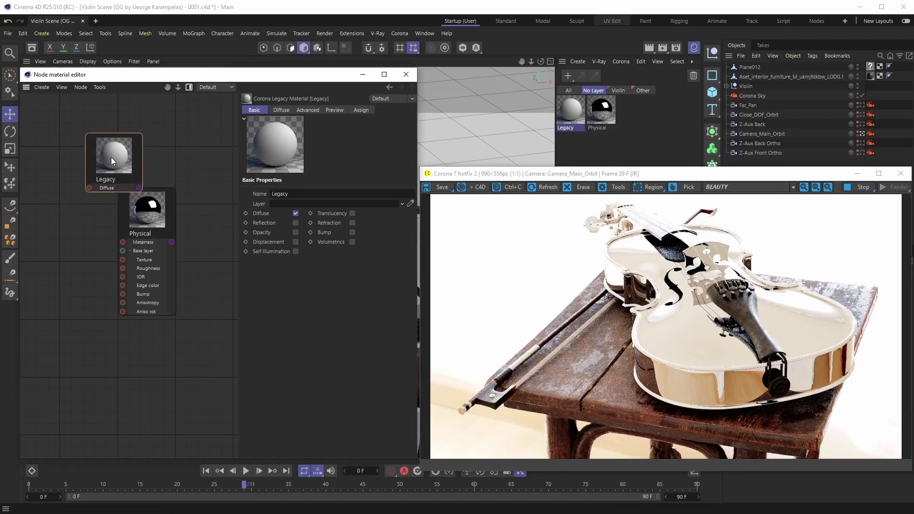
left_click(295, 214)
left_click(296, 223)
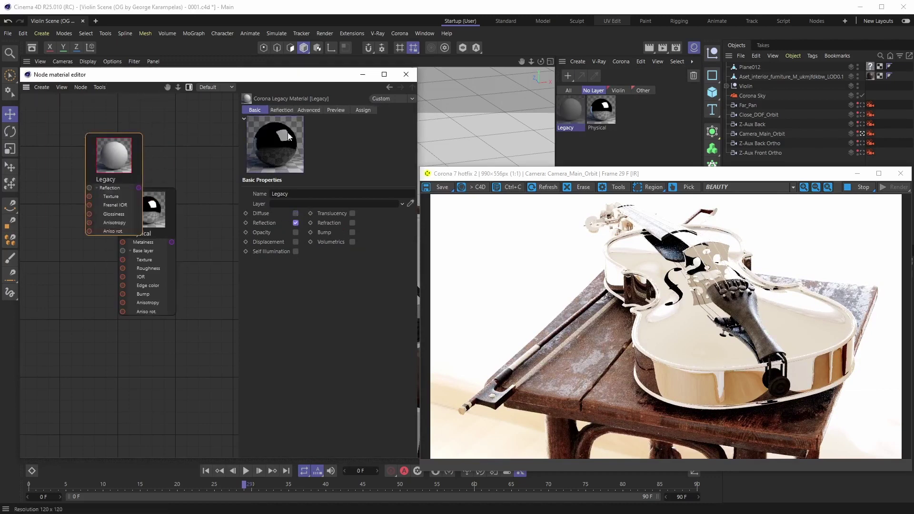
Step: Set the Legacy material's reflection Fresnel IOR to 10 and enable its Refraction channel
left_click(282, 110)
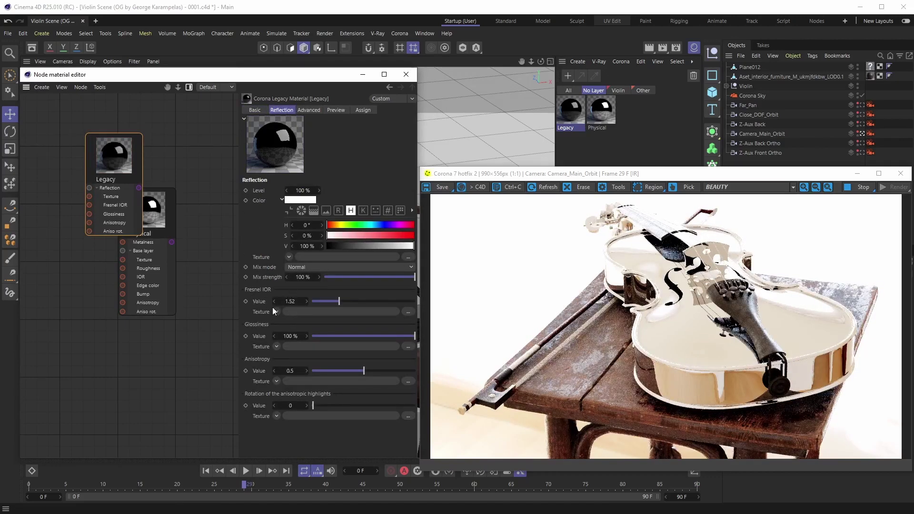
double_click(292, 302)
type("10")
key("Return")
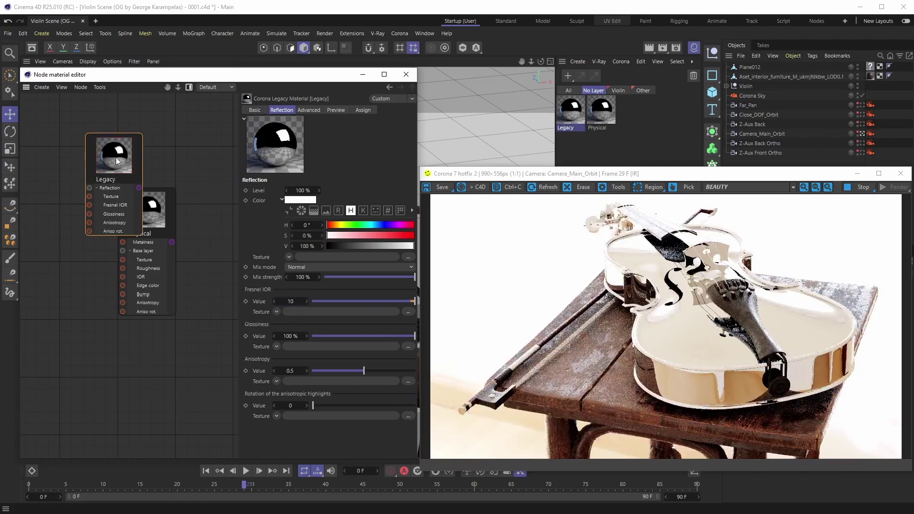
left_click_drag(117, 161, 131, 154)
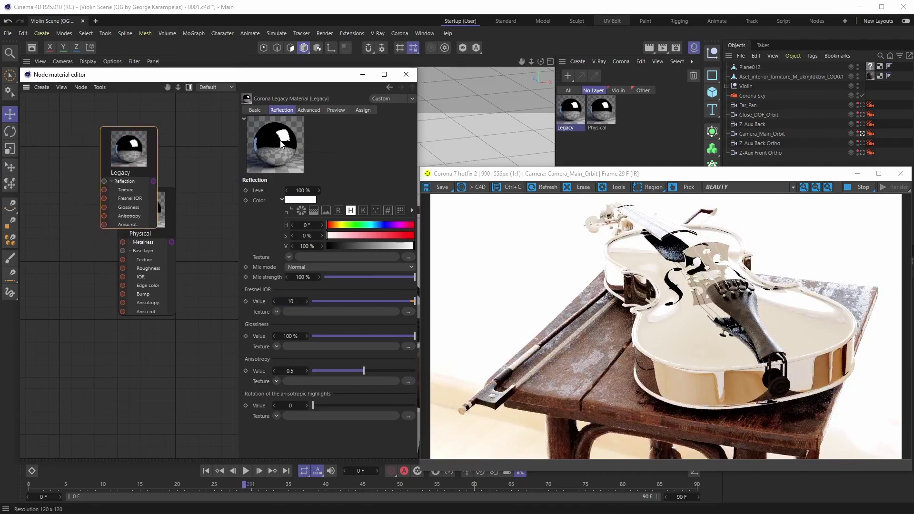
left_click(260, 110)
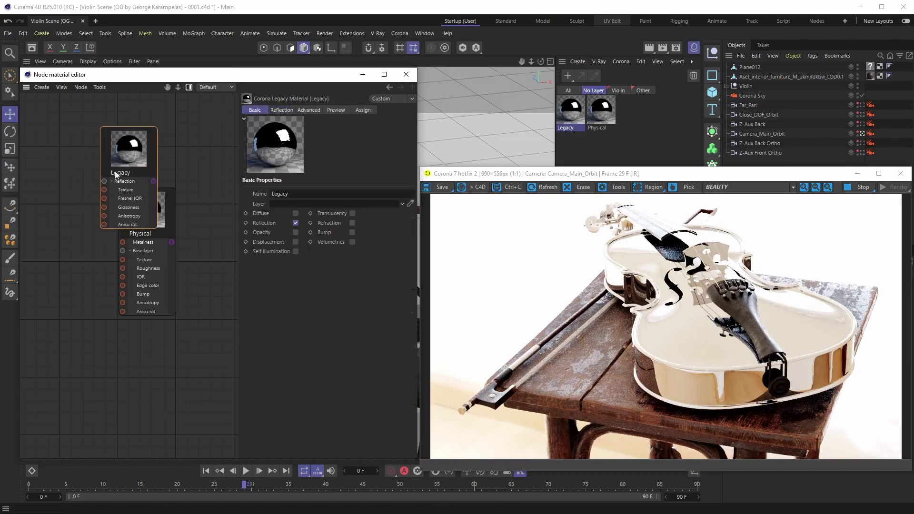
left_click(353, 223)
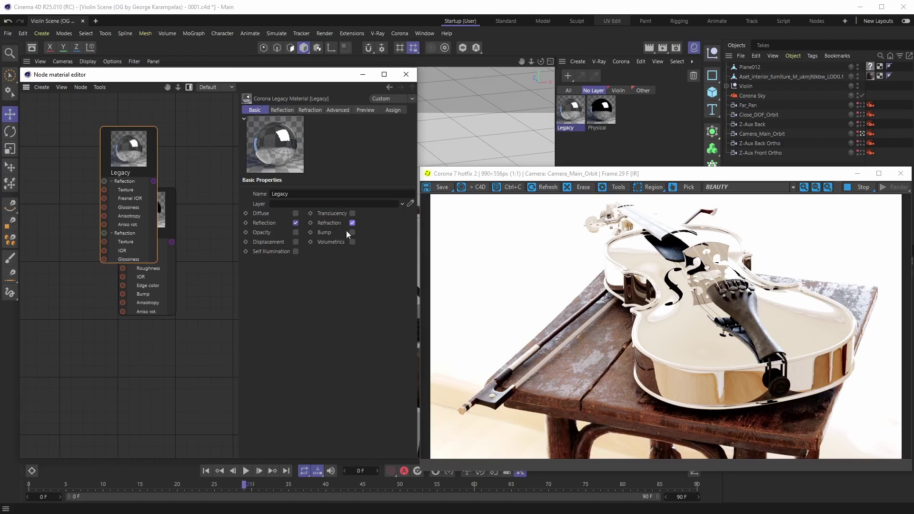
Step: Delete the Legacy material and select the Physical material
left_click_drag(127, 150, 112, 142)
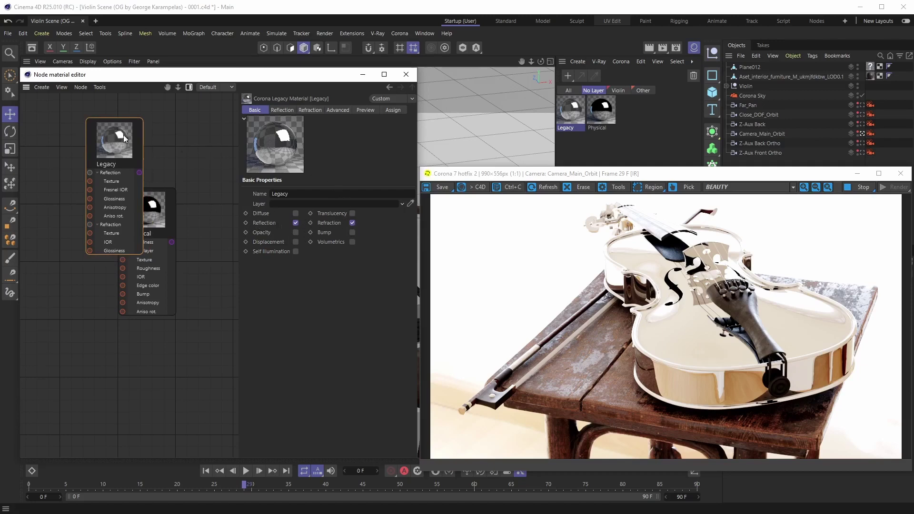
key("Delete")
left_click(155, 218)
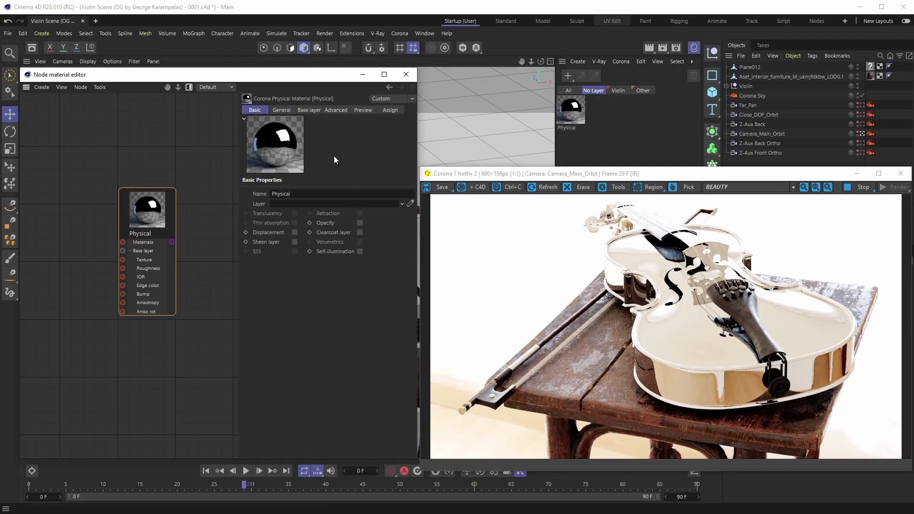
Step: Check the Physical material's general and basic properties and set its metalness mode to Non-metal
left_click(283, 111)
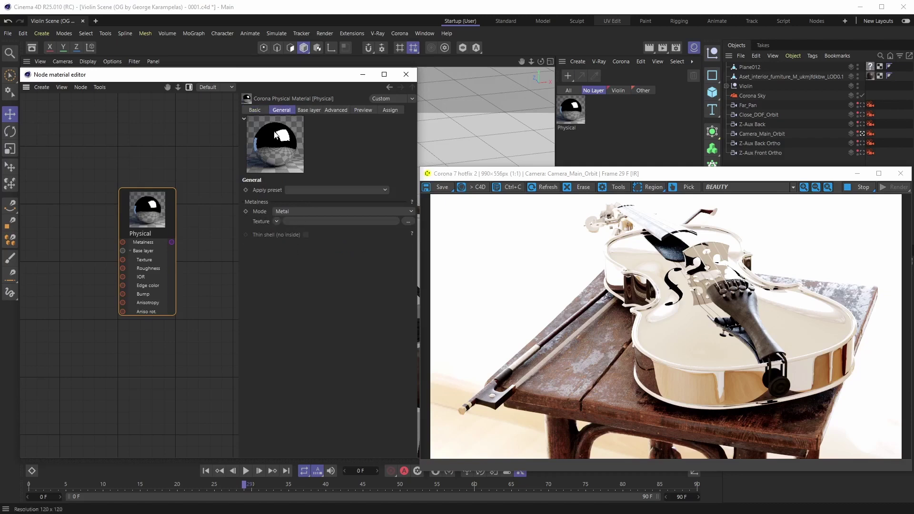
left_click(256, 111)
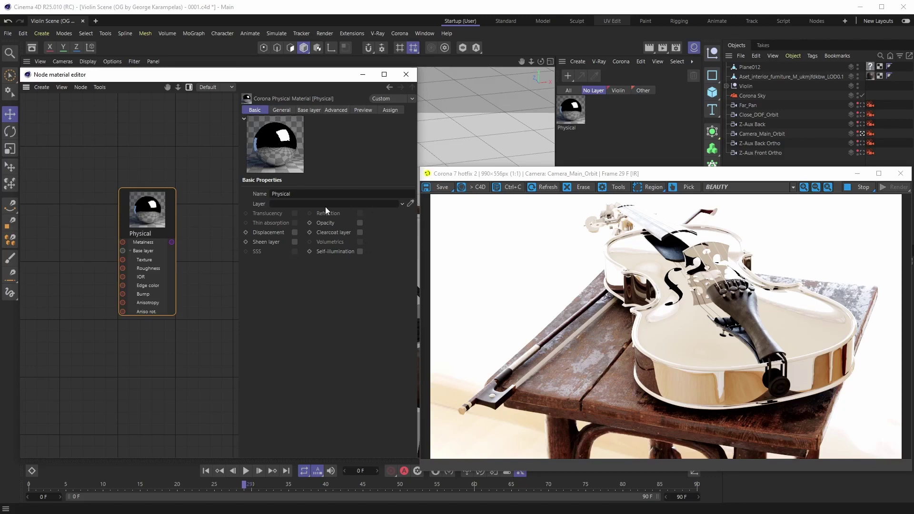
left_click(280, 112)
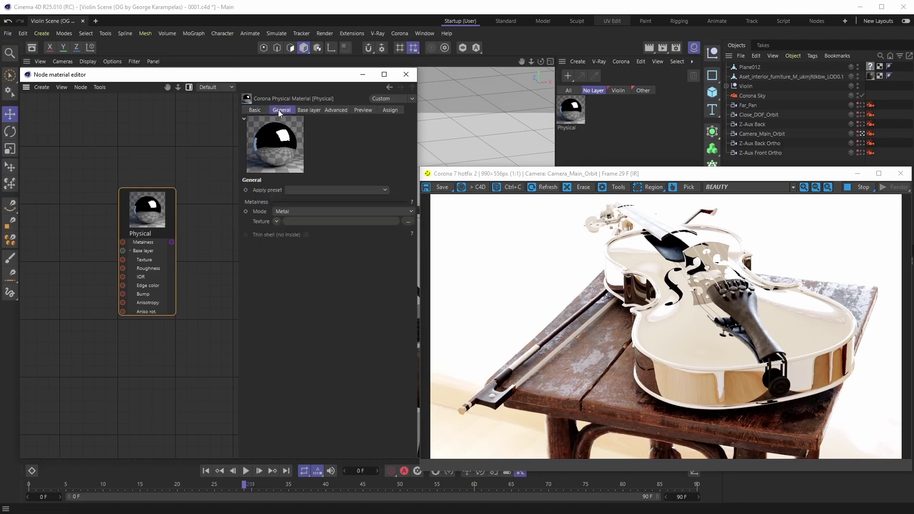
left_click(289, 210)
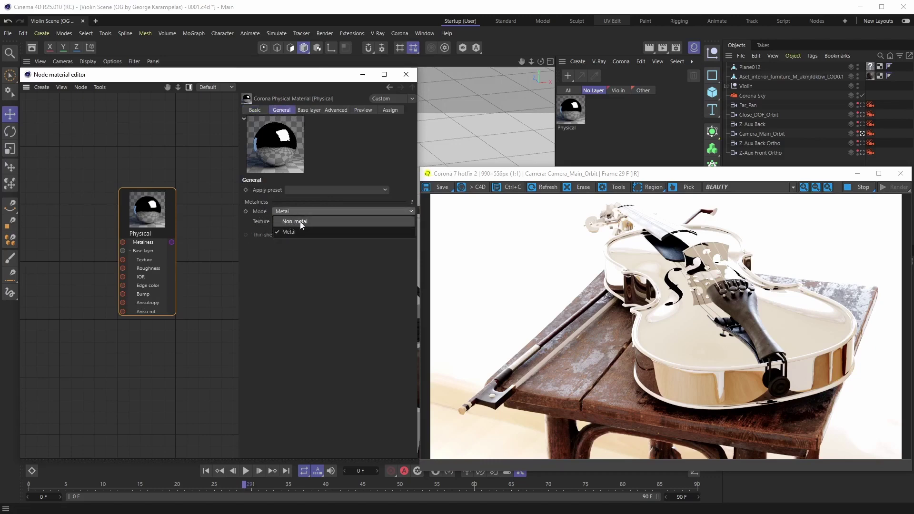
left_click(300, 221)
Step: Try enabling Refraction on the non-metal Physical material and switch it off again
left_click(259, 110)
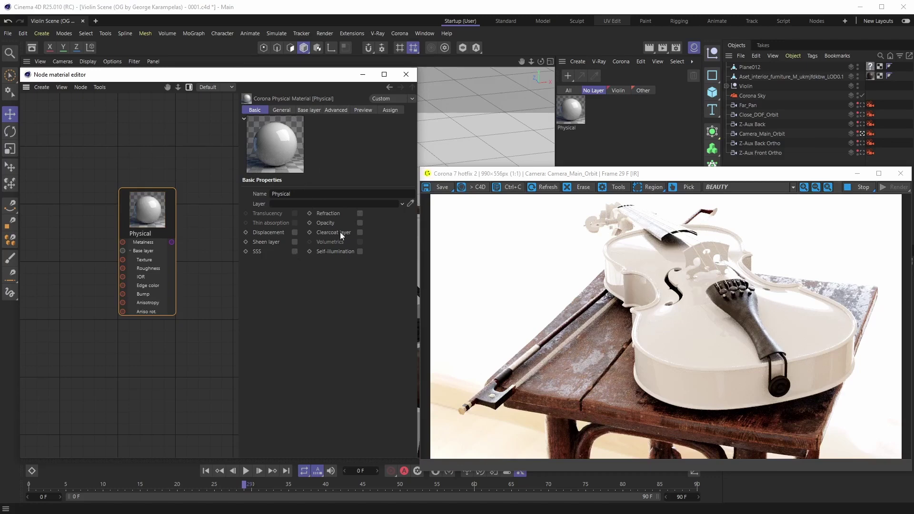
left_click(362, 213)
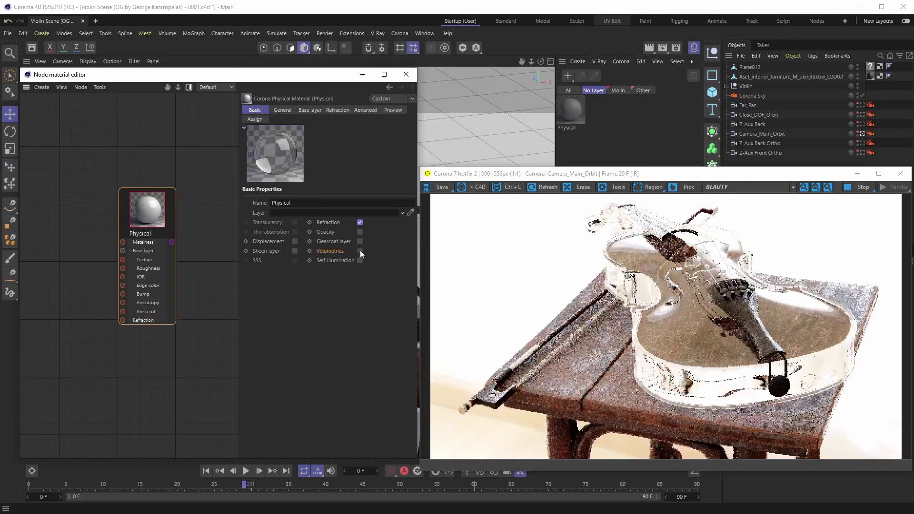
left_click(360, 222)
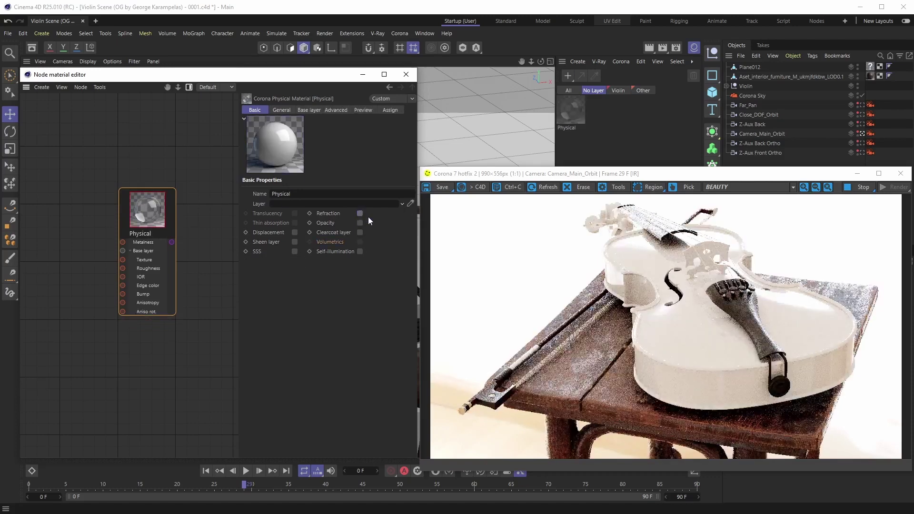
Step: Examine the Physical material's metalness mode options and texture slot alongside its base layer color, roughness and IOR settings
left_click(307, 114)
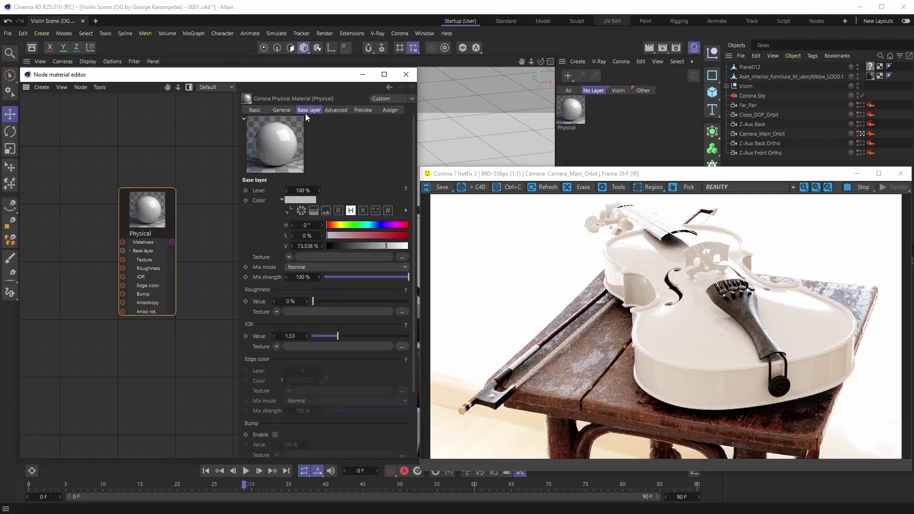
left_click(282, 111)
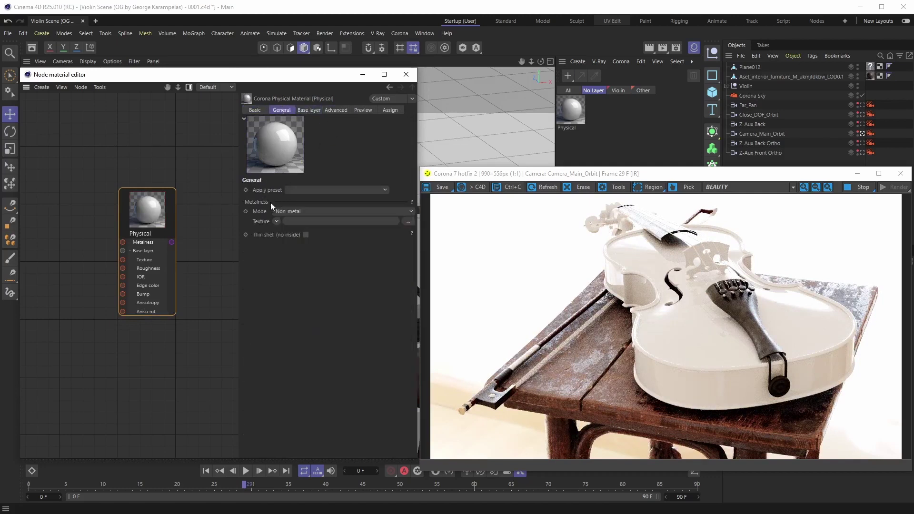
left_click(412, 211)
left_click(413, 212)
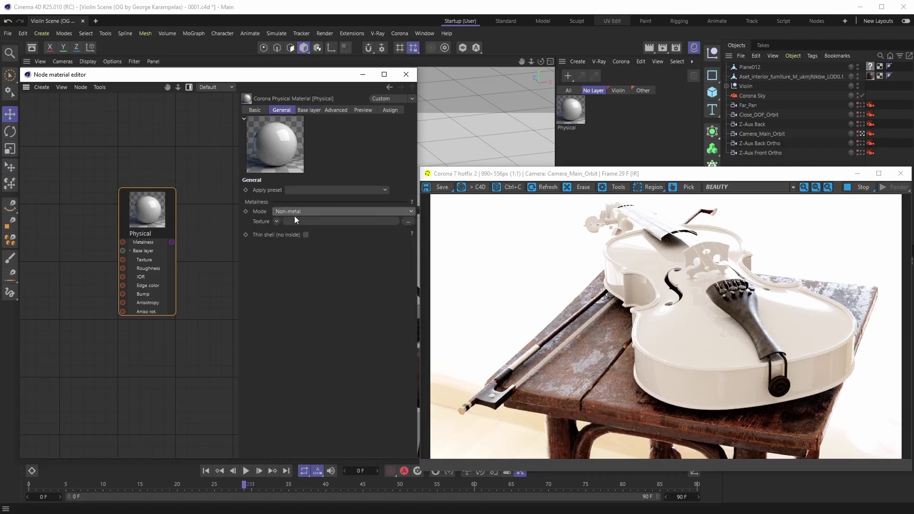
left_click(411, 211)
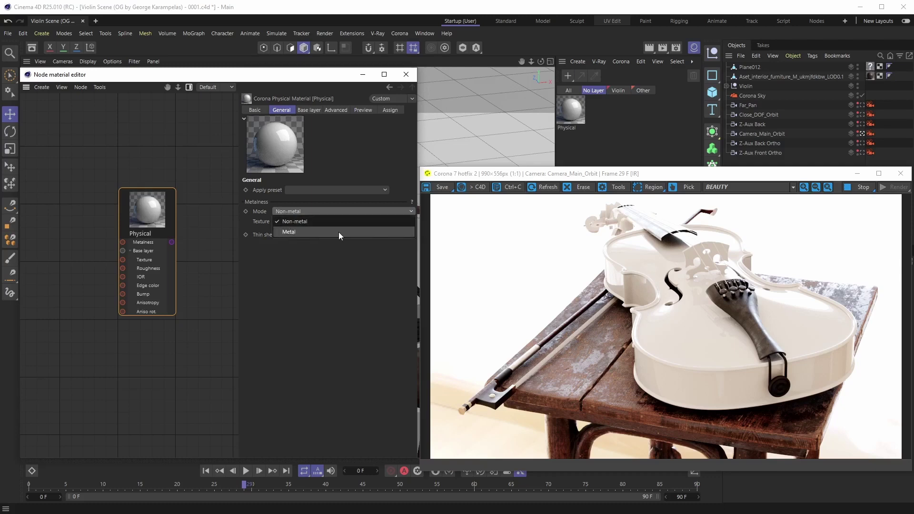
left_click(411, 213)
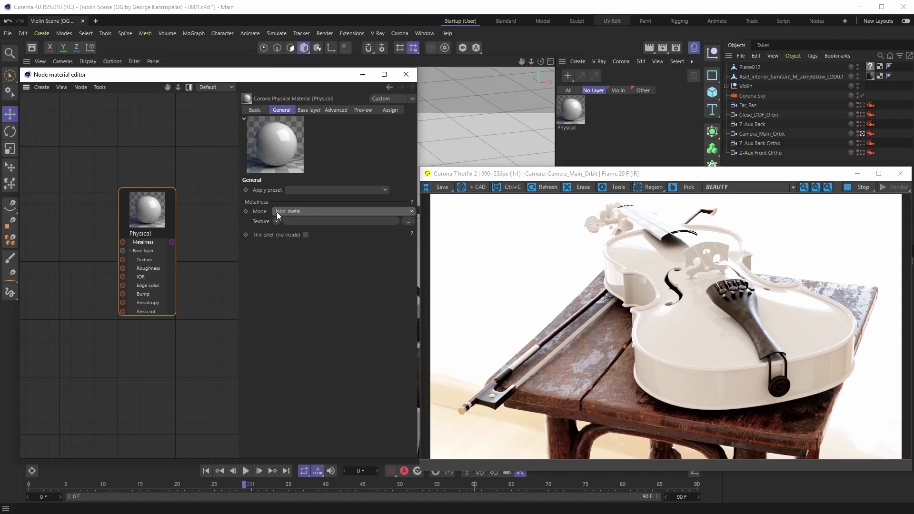
left_click(412, 211)
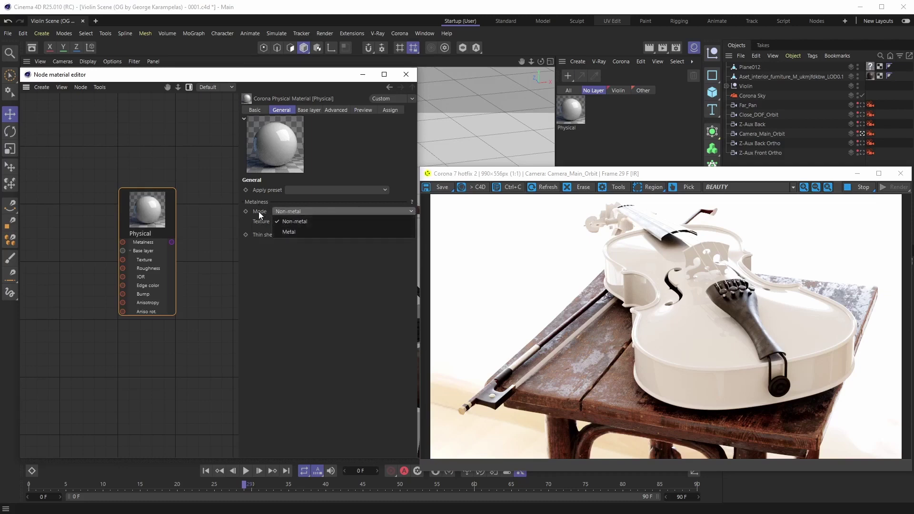
left_click(411, 212)
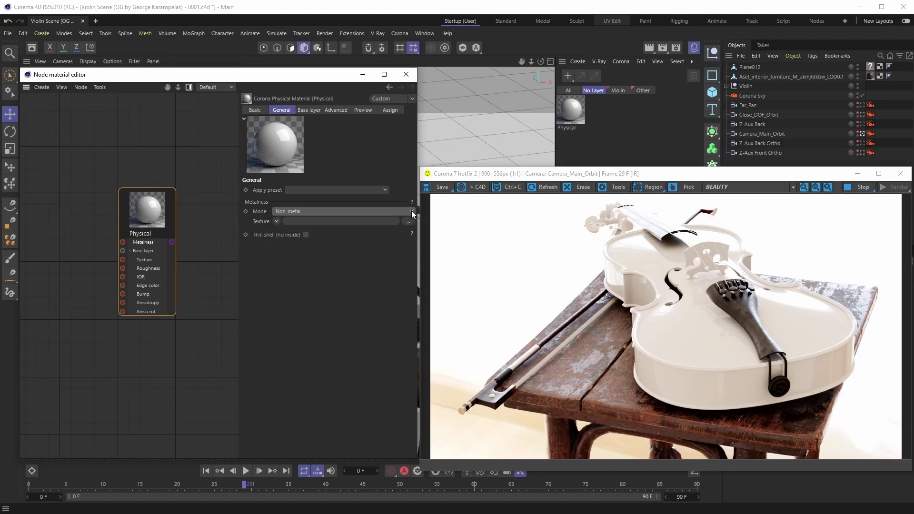
left_click(315, 110)
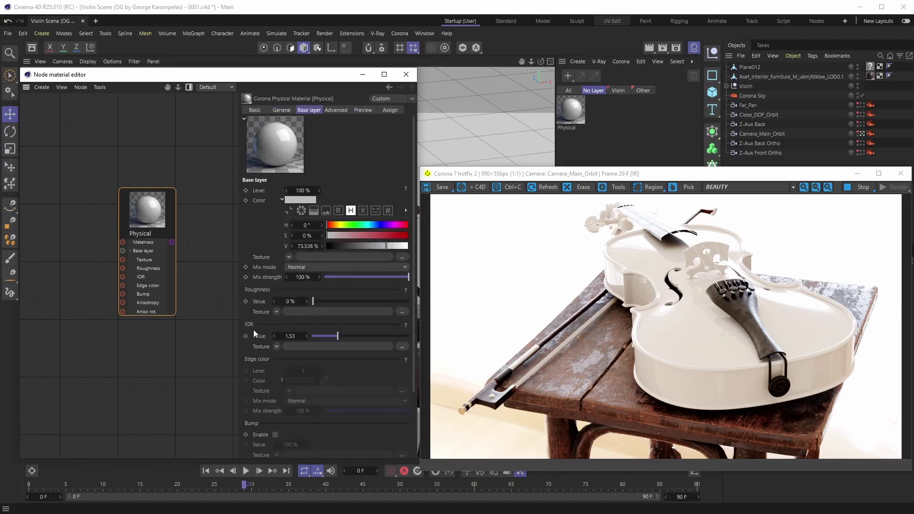
left_click(283, 110)
left_click(289, 213)
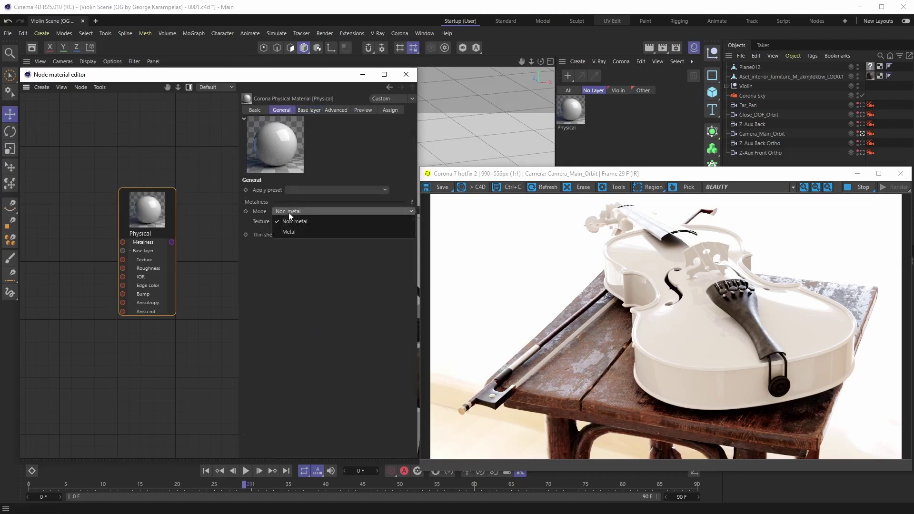
left_click(409, 212)
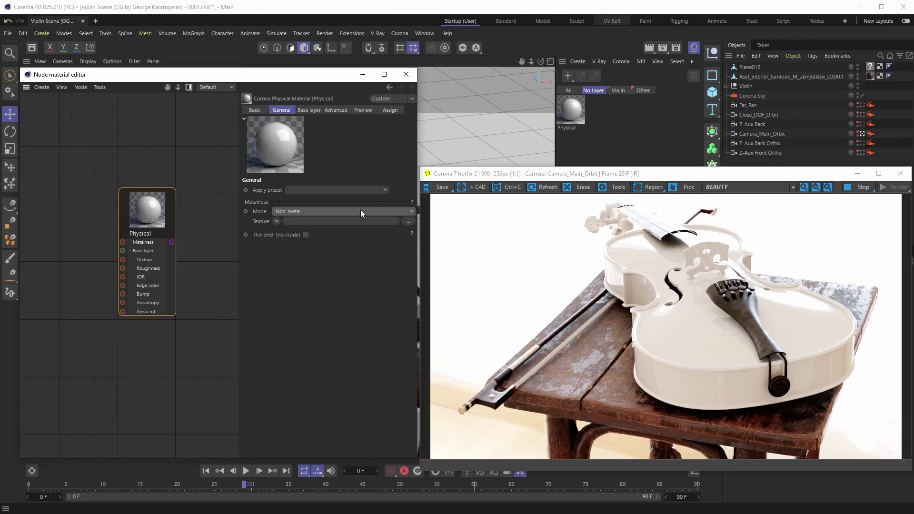
left_click(310, 110)
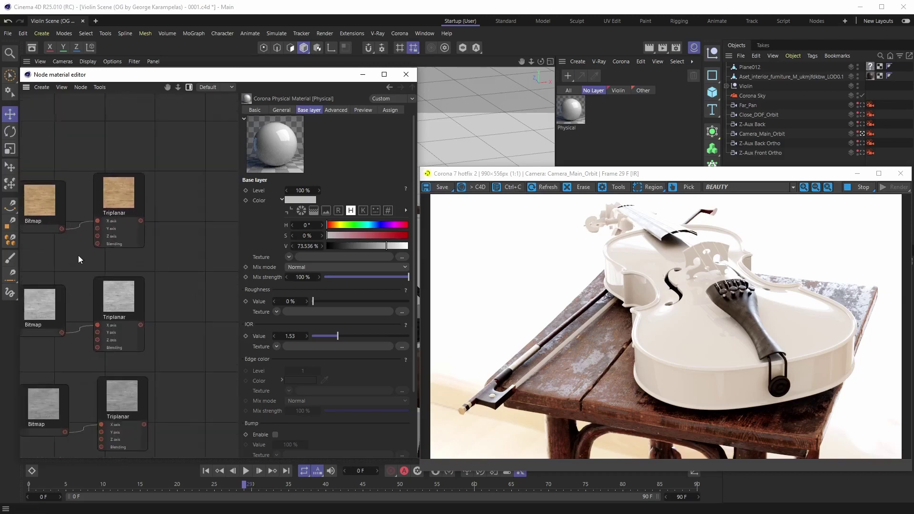
Step: Move the wood Bitmap and Triplanar nodes beside the Physical material node and show the Triplanar shader's properties
left_click_drag(53, 181, 316, 238)
middle_click_drag(221, 267, 26, 242, "alt")
left_click_drag(100, 205, 142, 210)
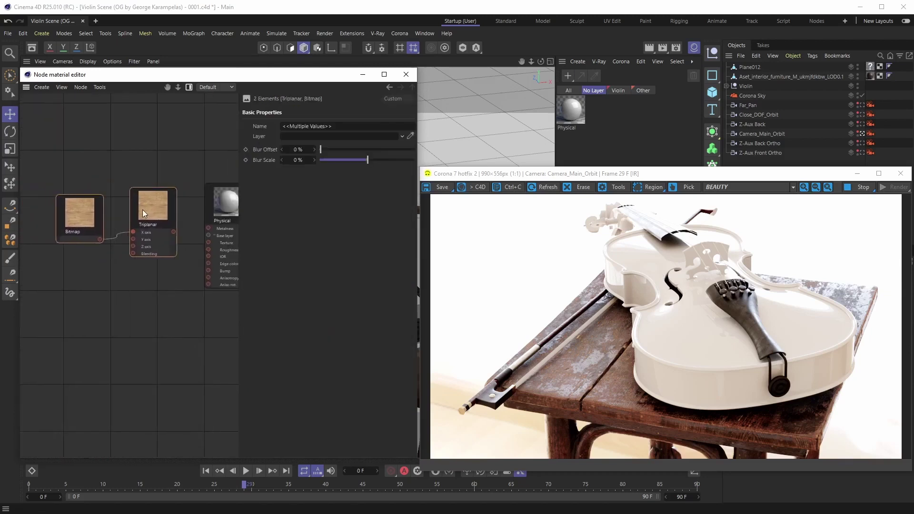
scroll(173, 214, "up", 1)
middle_click_drag(188, 217, 163, 208, "alt")
left_click(179, 210)
scroll(164, 218, "up", 1)
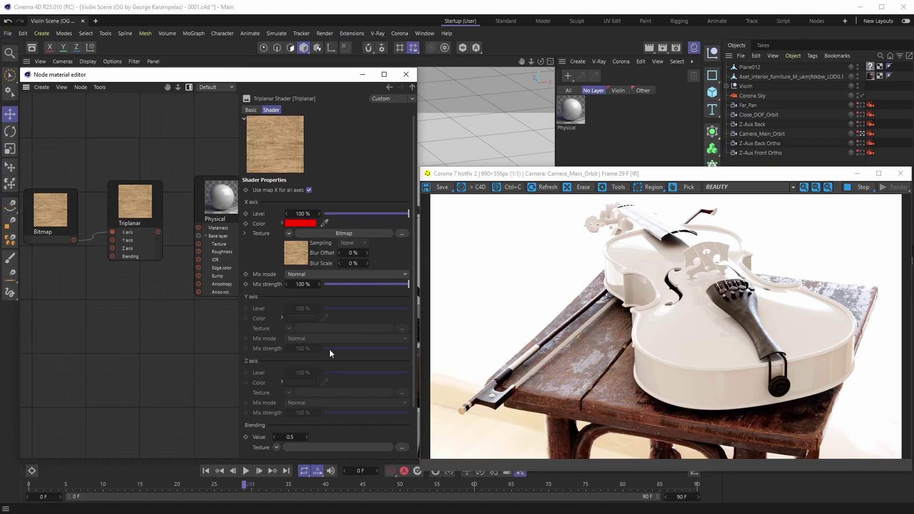
Step: Connect the wood Bitmap to the Physical material's base layer Texture input, and replace that connection with the Triplanar node's output
left_click_drag(74, 240, 198, 244)
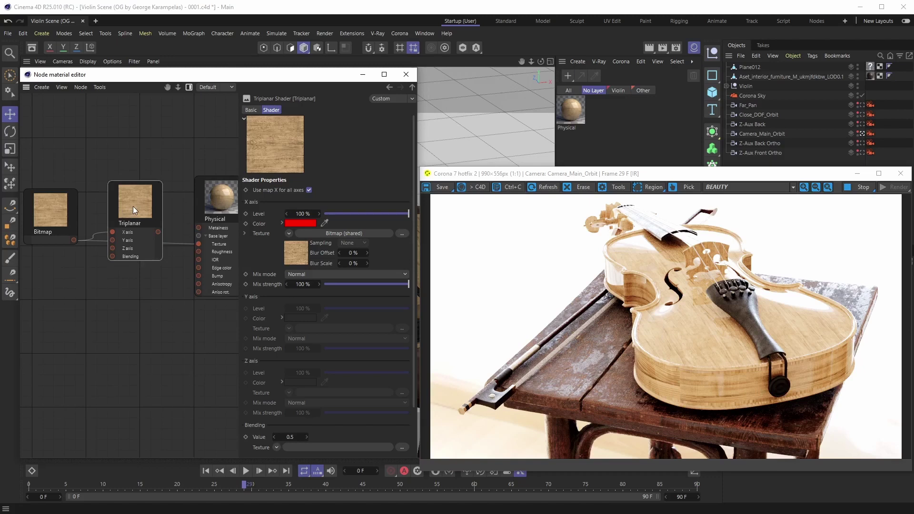
left_click_drag(133, 207, 133, 204)
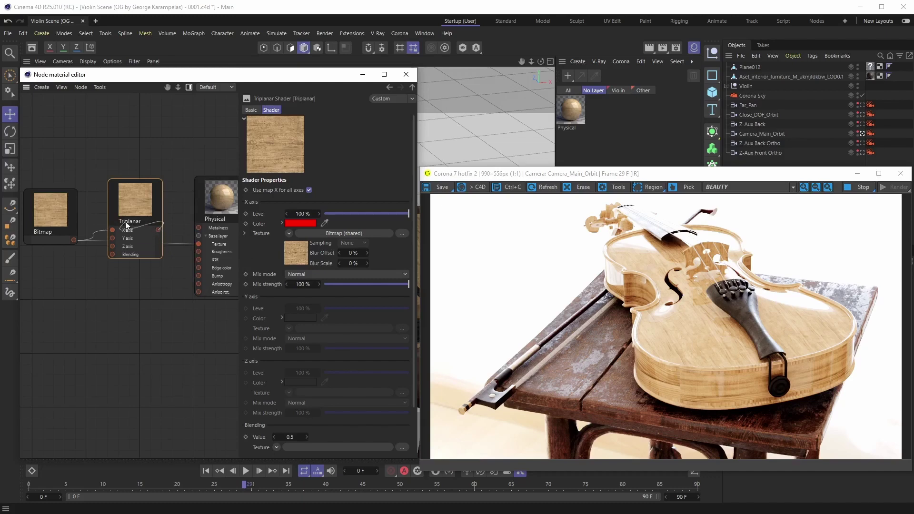
left_click_drag(124, 222, 198, 245)
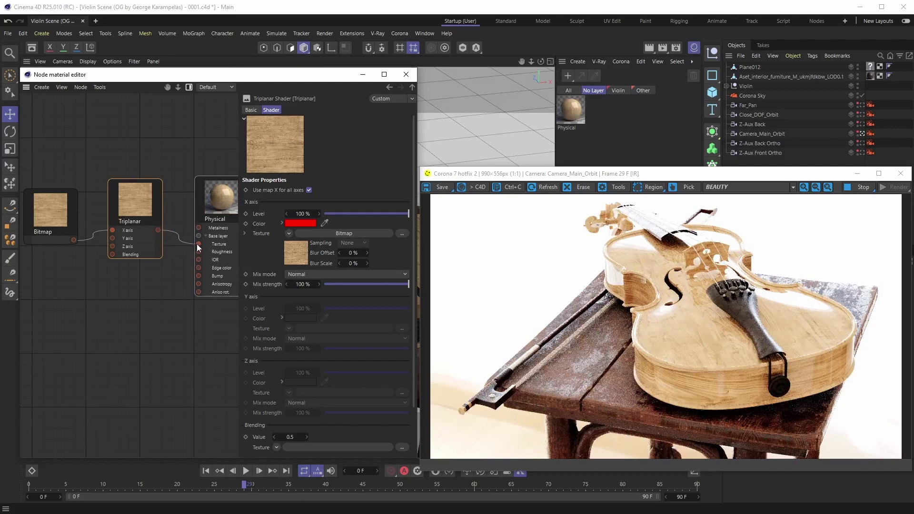
Step: Raise the Physical material's base layer roughness to 70 % and on to 100 %
left_click(217, 205)
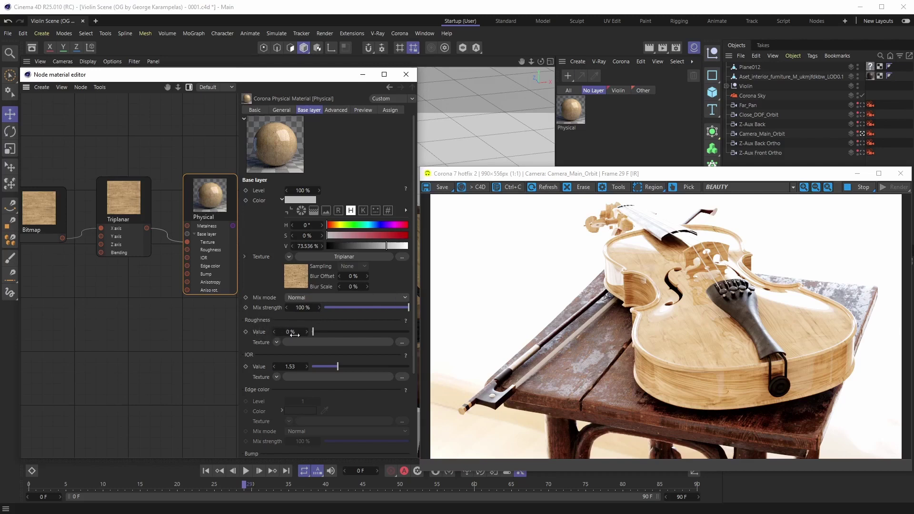
left_click_drag(313, 332, 381, 336)
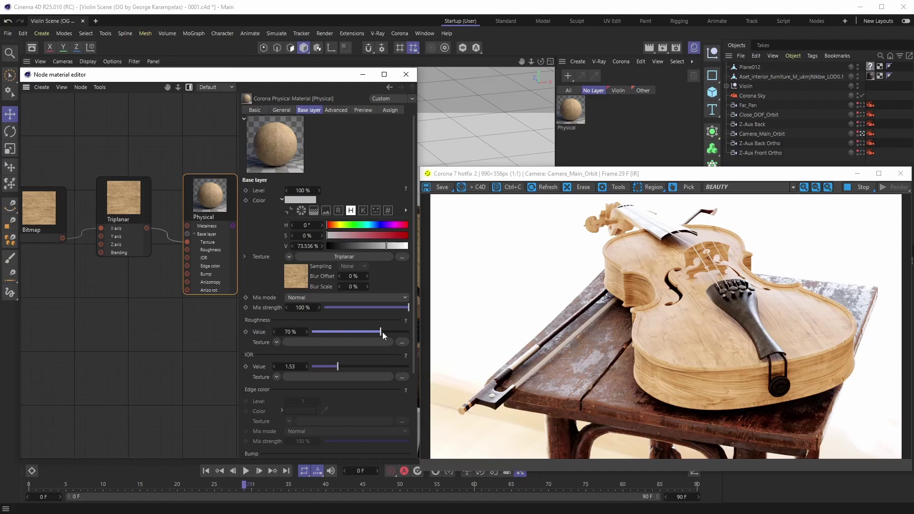
left_click_drag(382, 332, 409, 332)
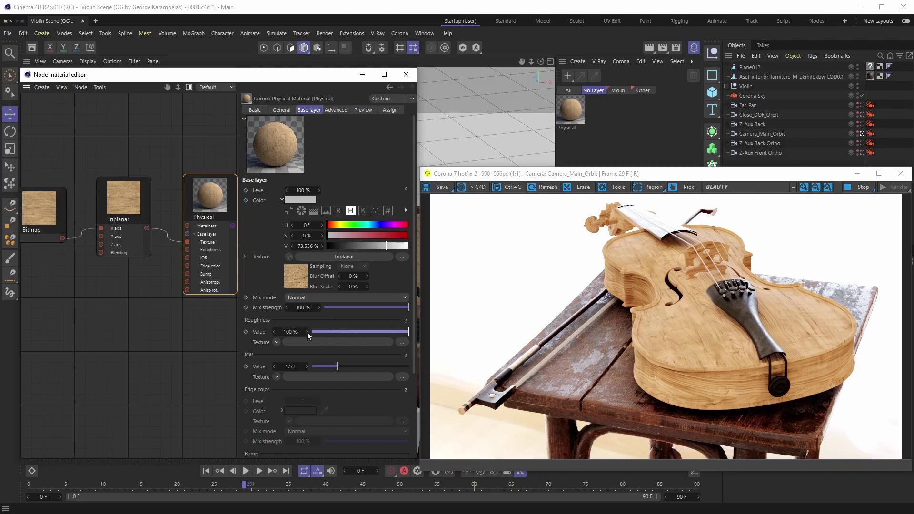
Step: Try base layer roughness values of 10 %, 1 %, 100 % and 0 % on the wood Physical material
left_click(321, 332)
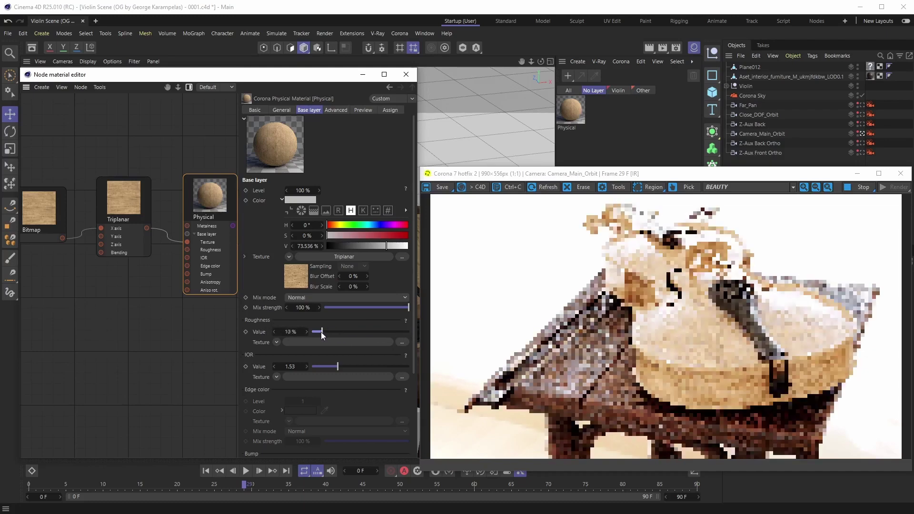
left_click_drag(321, 333, 310, 333)
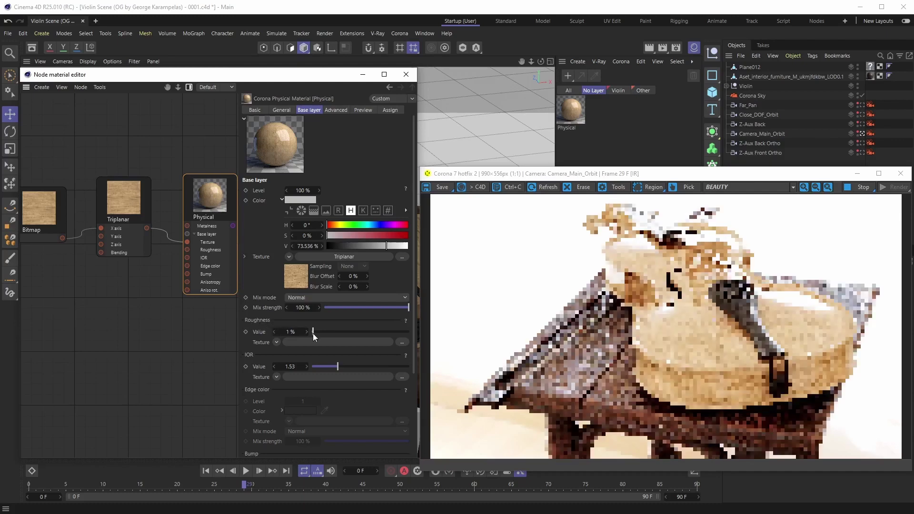
left_click_drag(313, 333, 421, 337)
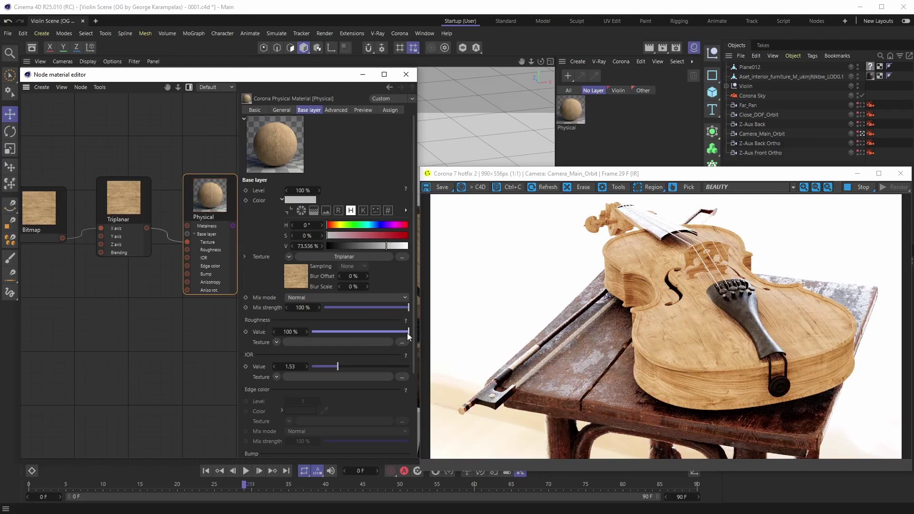
left_click_drag(405, 333, 307, 334)
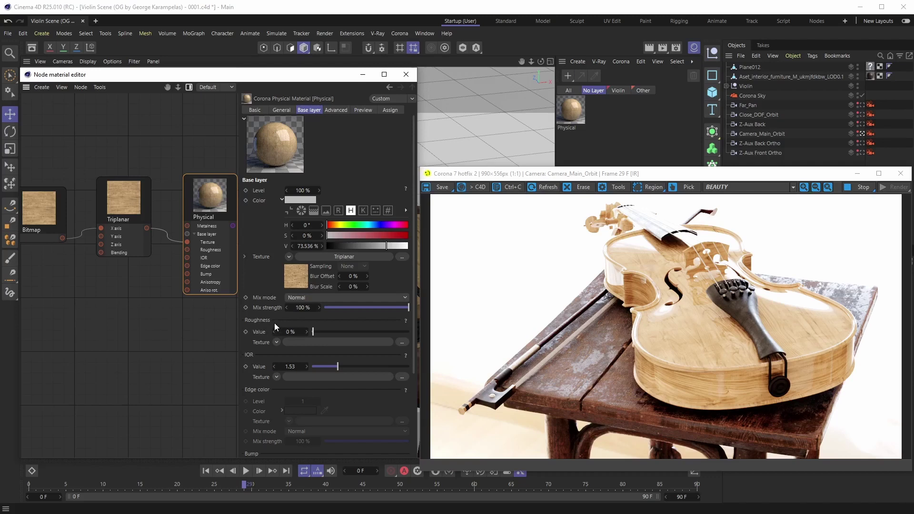
Step: Set the Physical material's roughness mode to Glossiness and raise its base layer glossiness to 100 %
left_click(339, 110)
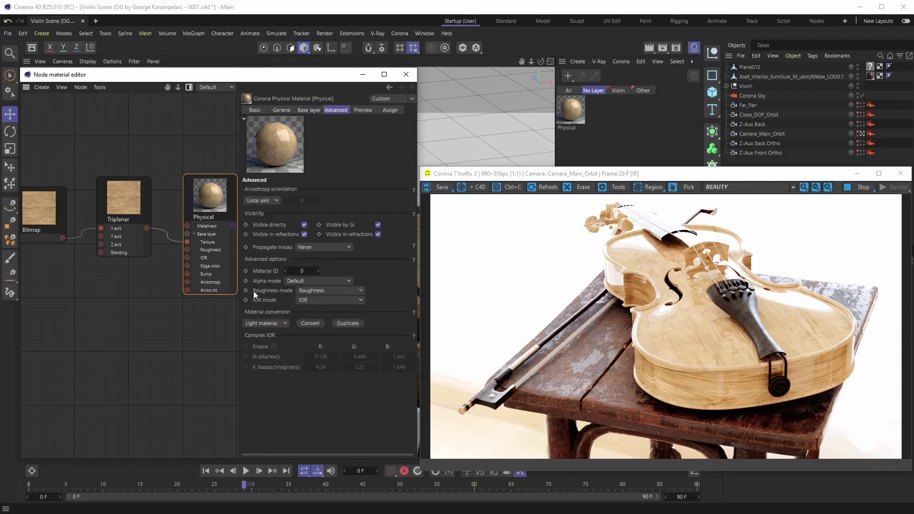
left_click(361, 291)
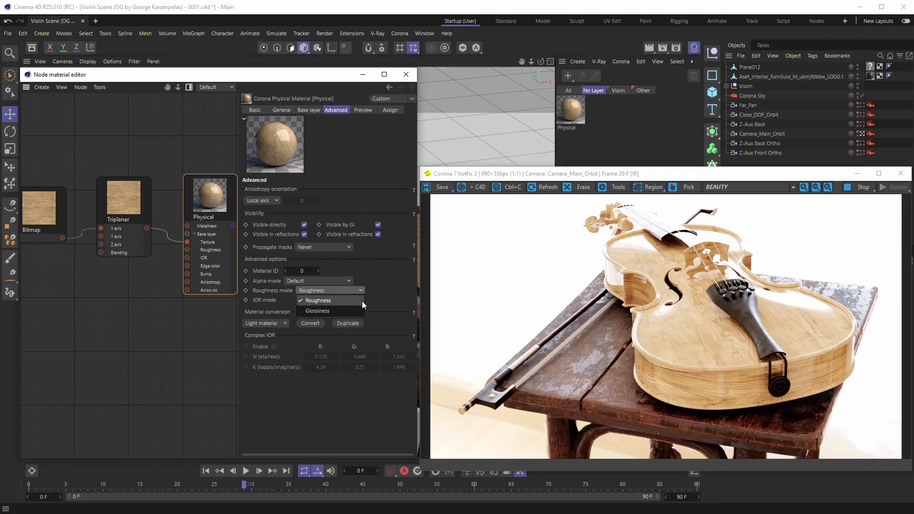
left_click(354, 310)
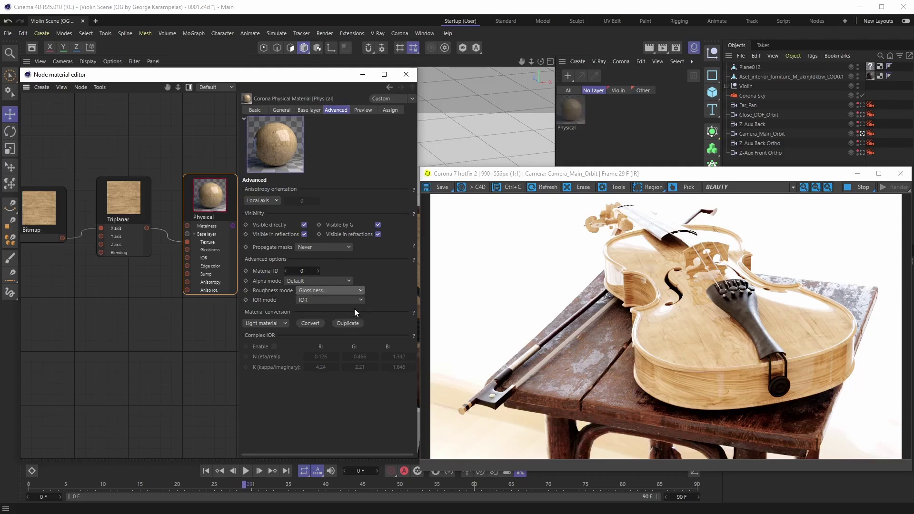
left_click(306, 109)
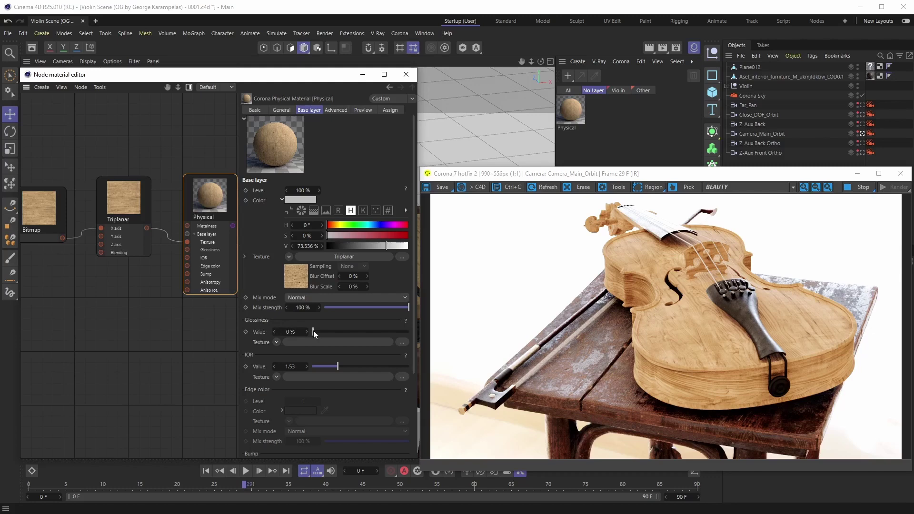
left_click_drag(314, 332, 409, 332)
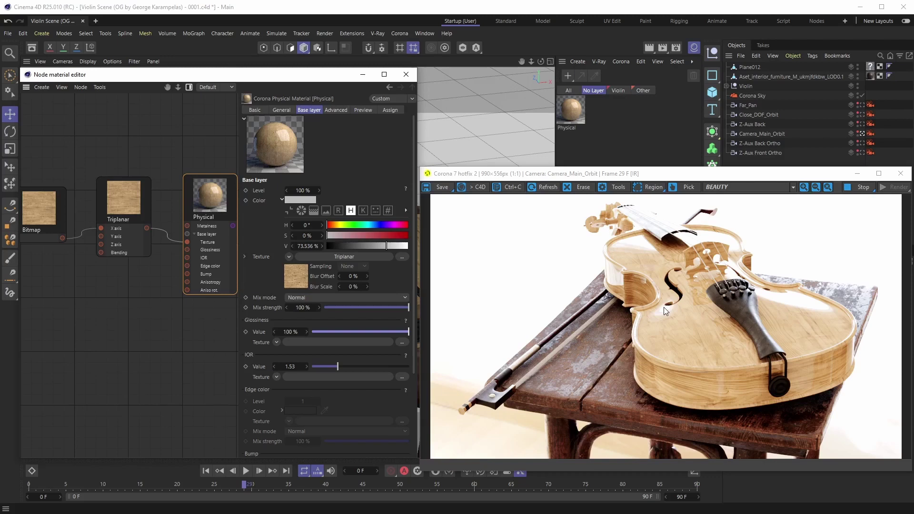
Step: Set the default roughness mode for Physical materials to Glossiness in the Corona preferences and uncover the material manager
left_click(336, 110)
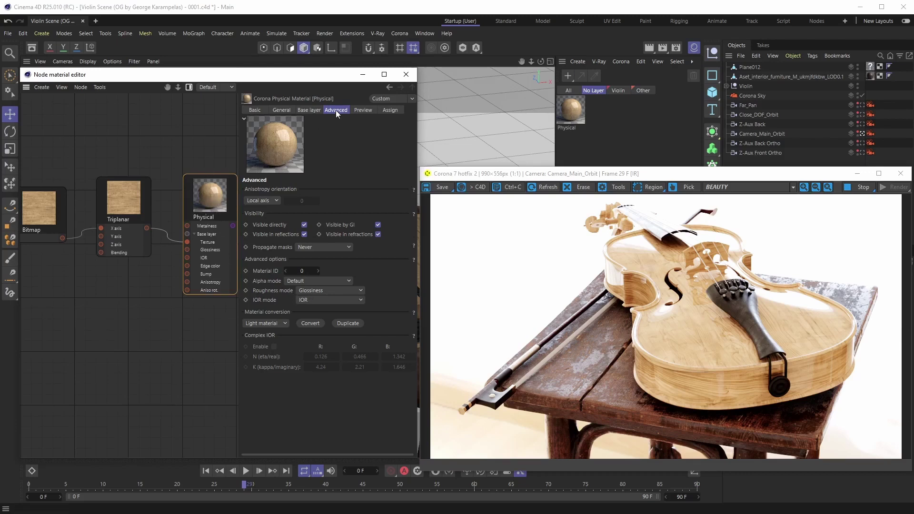
left_click(360, 291)
left_click(356, 290)
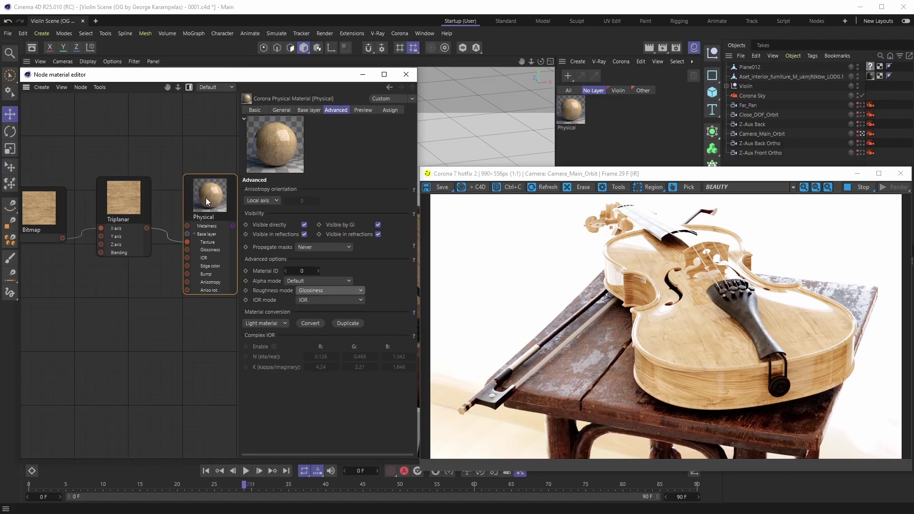
left_click(22, 34)
left_click(44, 163)
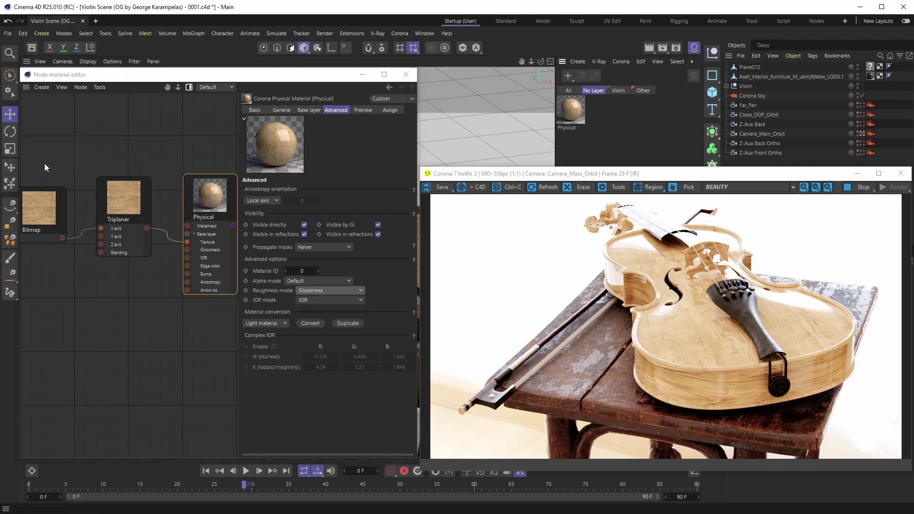
left_click_drag(225, 157, 601, 104)
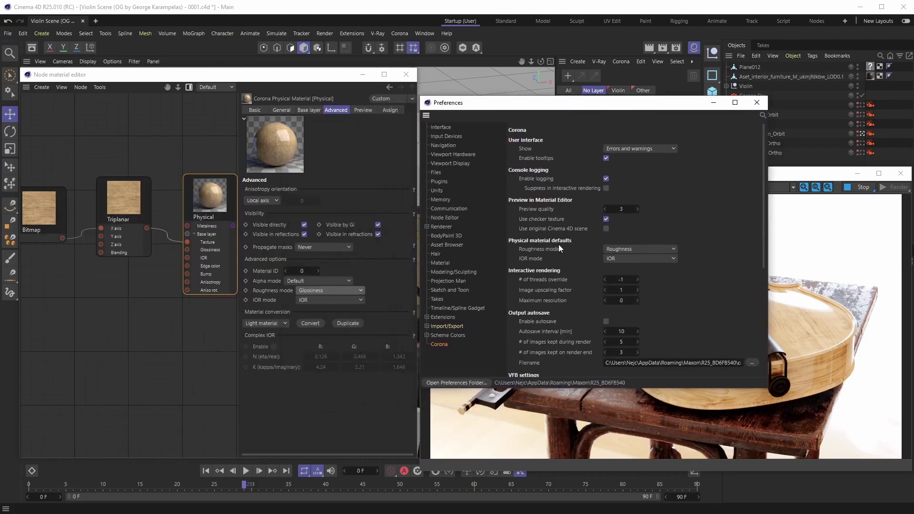
left_click(671, 248)
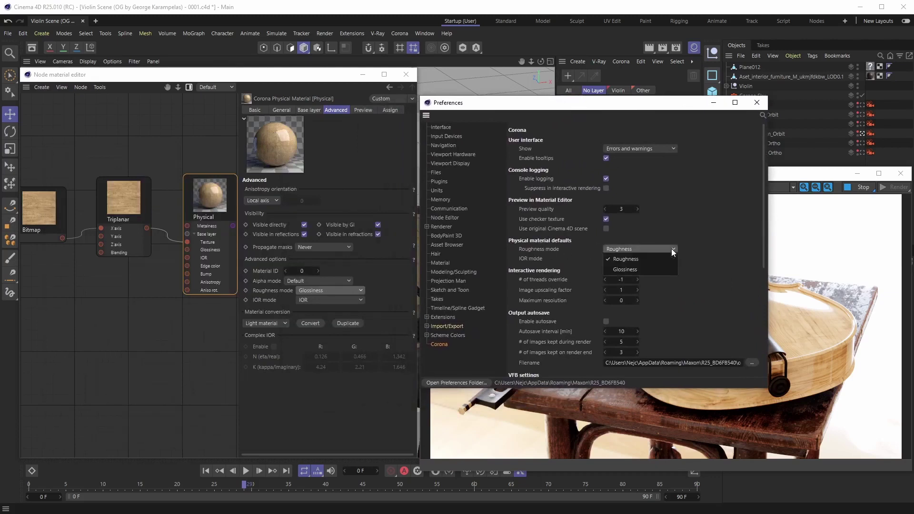
left_click(651, 269)
left_click_drag(594, 113, 623, 173)
Step: Create a new Corona Physical Material, add it to the node editor, and check its base layer and advanced settings
left_click(623, 61)
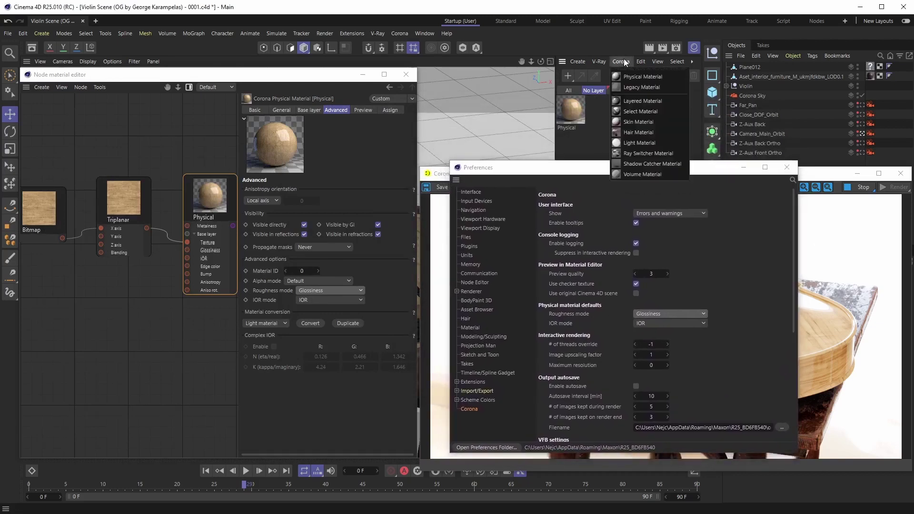
left_click(624, 76)
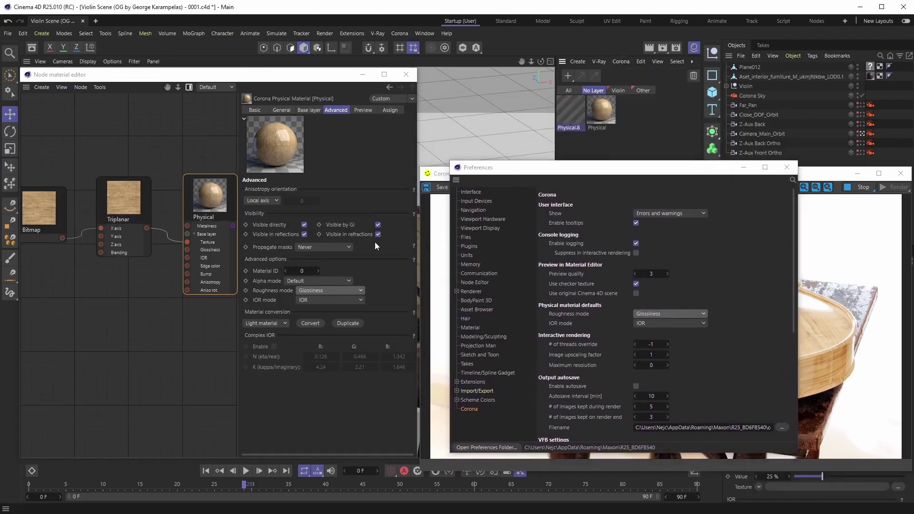
left_click_drag(572, 112, 142, 303)
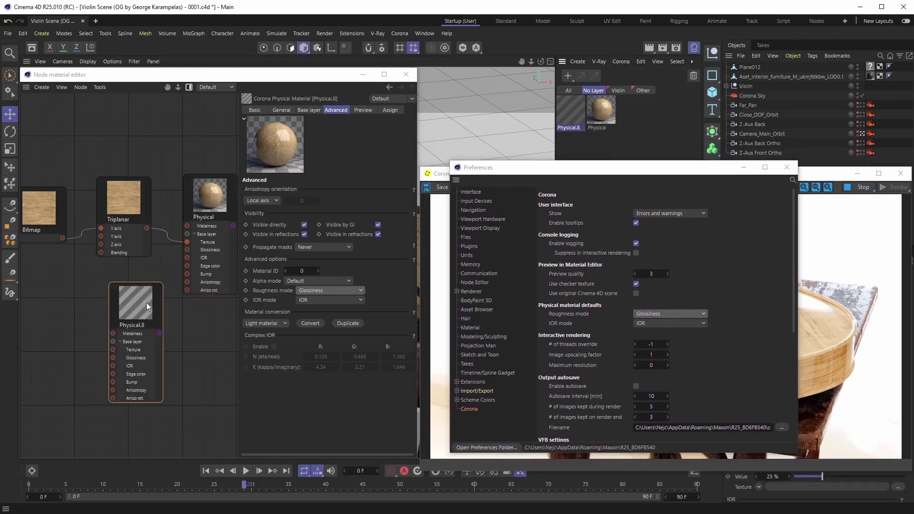
left_click(313, 110)
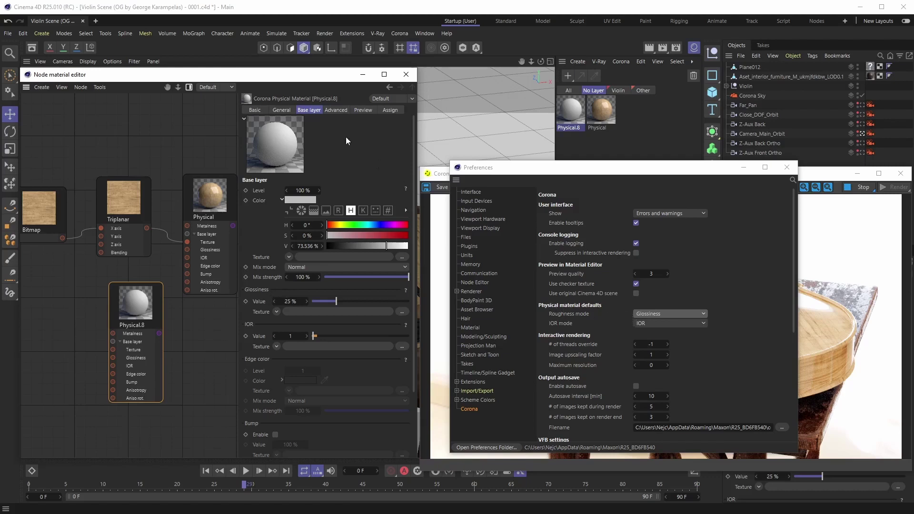
left_click(334, 110)
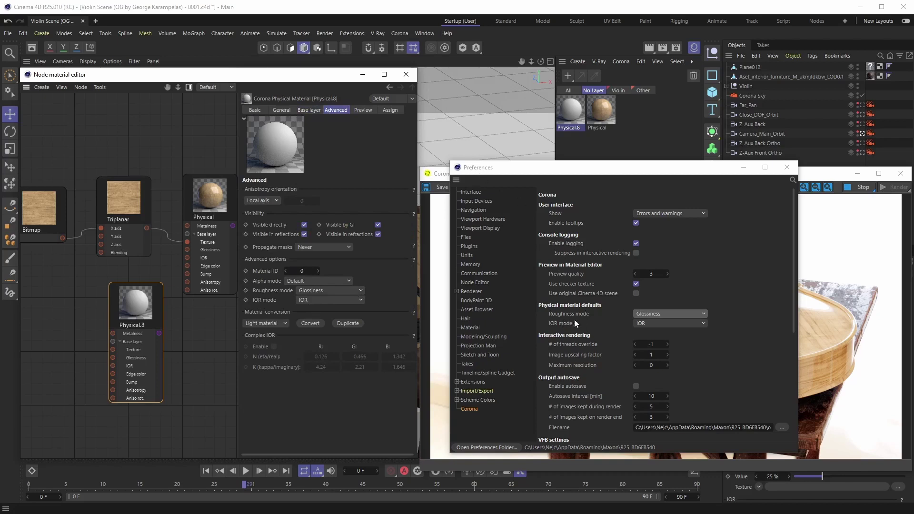
Step: Restore the Physical material default roughness mode to Roughness in the preferences and delete the new untextured Physical material
left_click(696, 315)
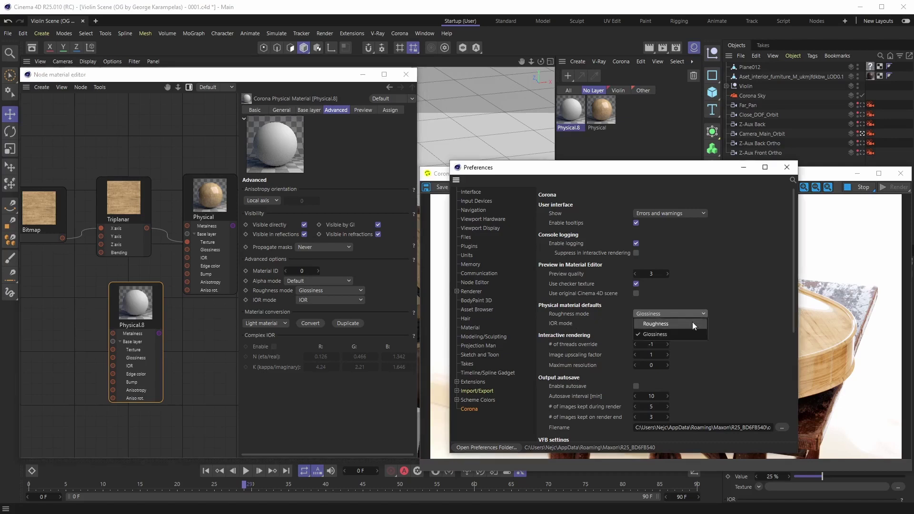
left_click(692, 322)
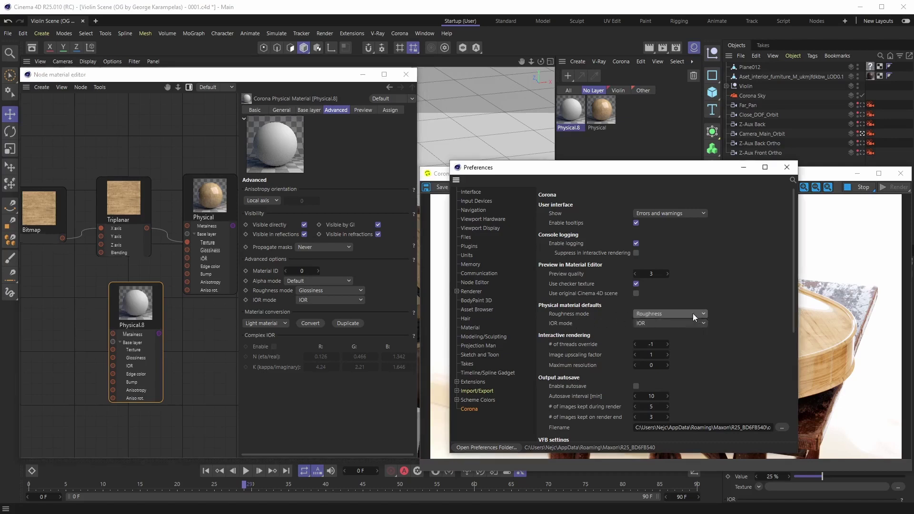
left_click(786, 169)
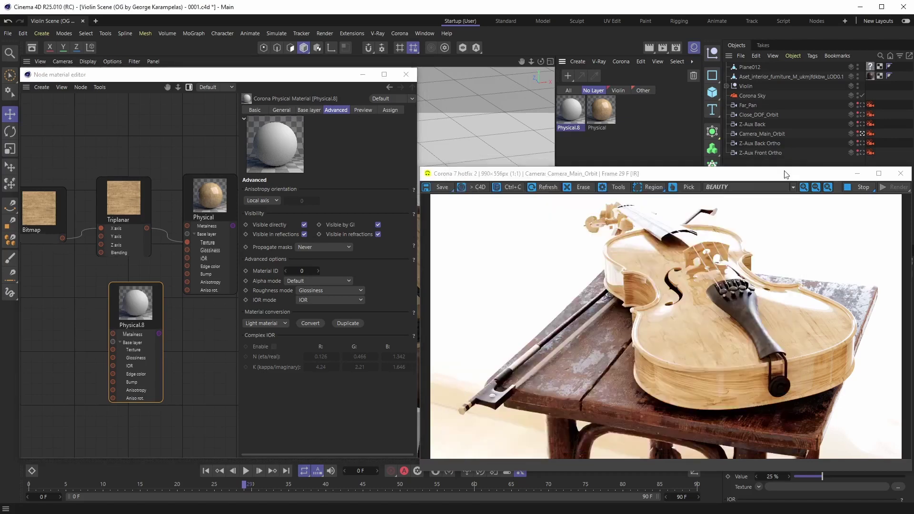
left_click(571, 111)
key("Delete")
Step: Switch the wood Physical material's roughness mode to Roughness and show its base layer settings
left_click(211, 202)
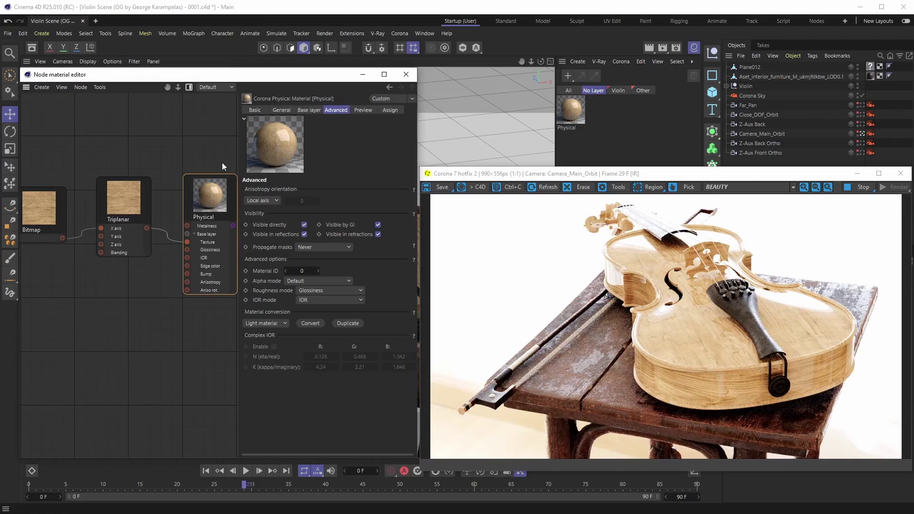
left_click(315, 289)
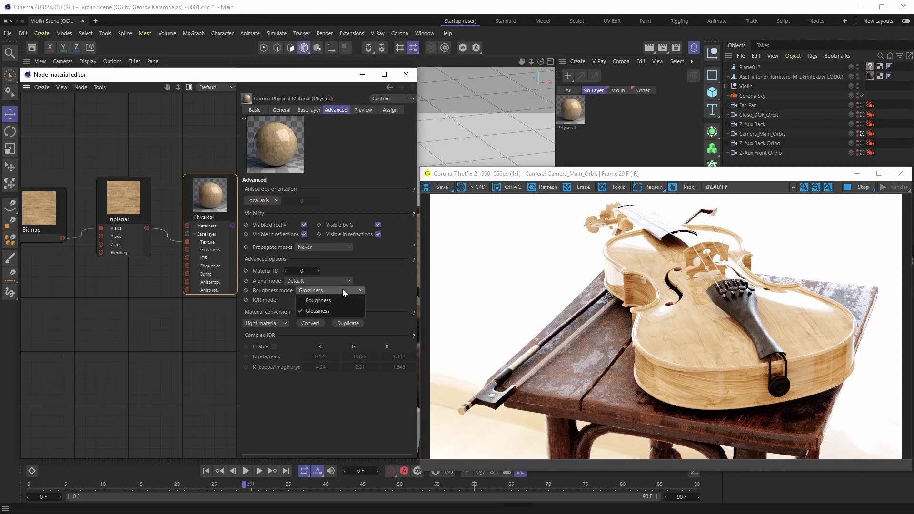
left_click(344, 302)
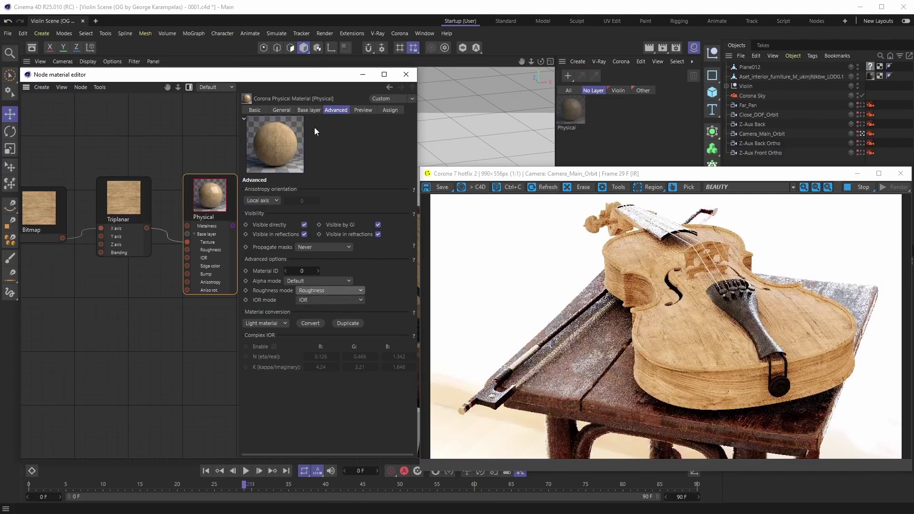
left_click(308, 110)
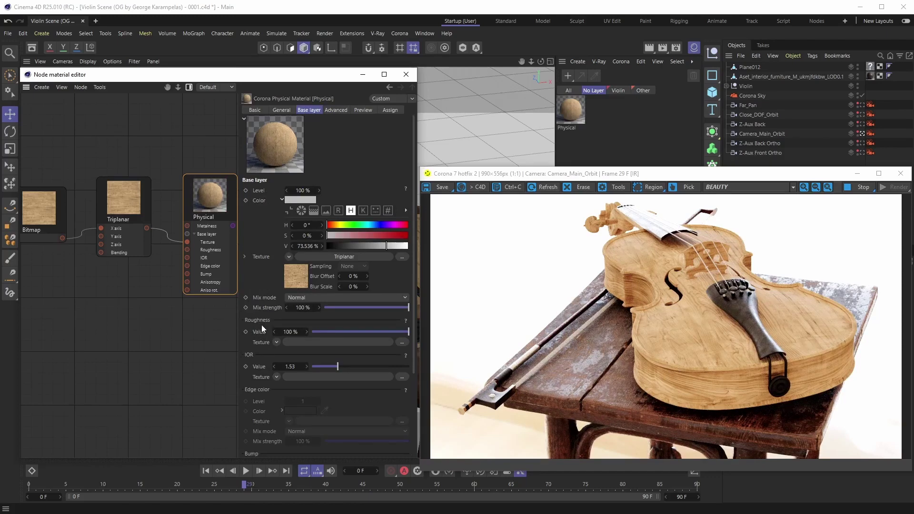
Step: Place the grey Bitmap and Triplanar nodes below the wood texture nodes, next to the Physical material node
scroll(102, 299, "down", 2)
middle_click_drag(53, 270, 260, 244)
left_click_drag(56, 227, 227, 258)
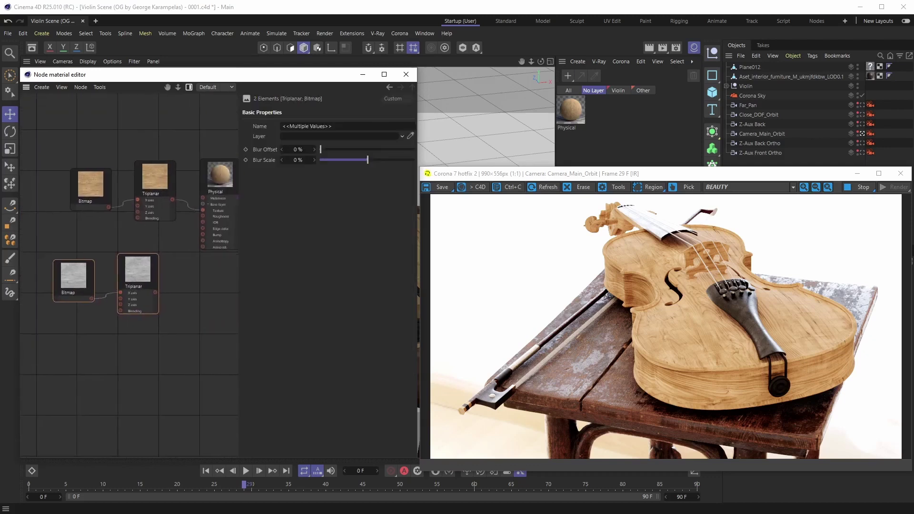
middle_click_drag(201, 251, 186, 248)
scroll(144, 249, "up", 3)
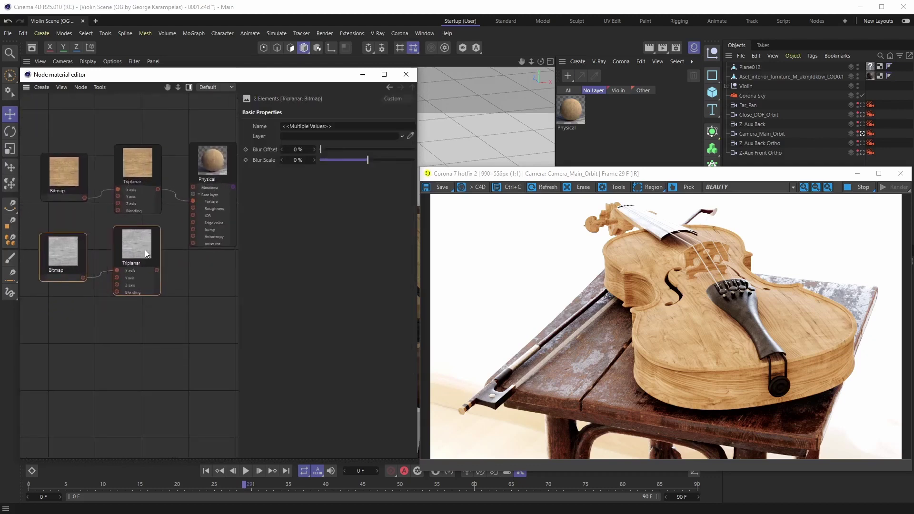
Step: Connect the grey Triplanar node to the Physical material's base layer Roughness input and show the material's settings
left_click_drag(155, 274, 196, 203)
middle_click_drag(171, 236, 147, 245)
left_click(207, 188)
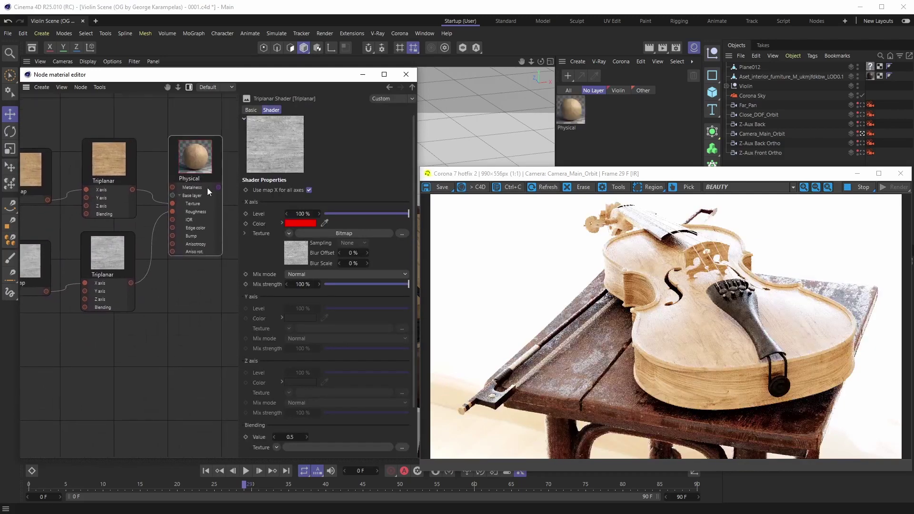
Step: Examine the roughness texture's effect on the violin's body close up in the render, alongside the material's roughness settings
scroll(762, 341, "up", 2)
scroll(804, 307, "down", 1)
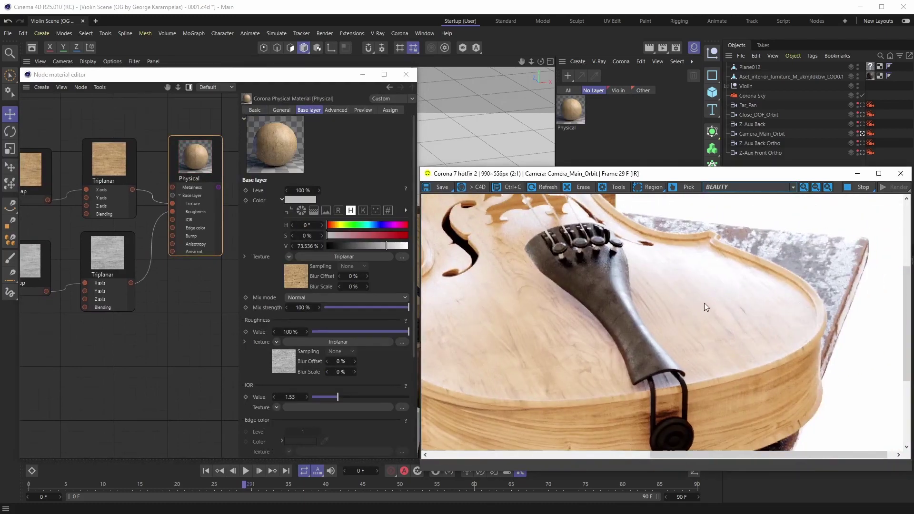
left_click_drag(686, 310, 724, 309)
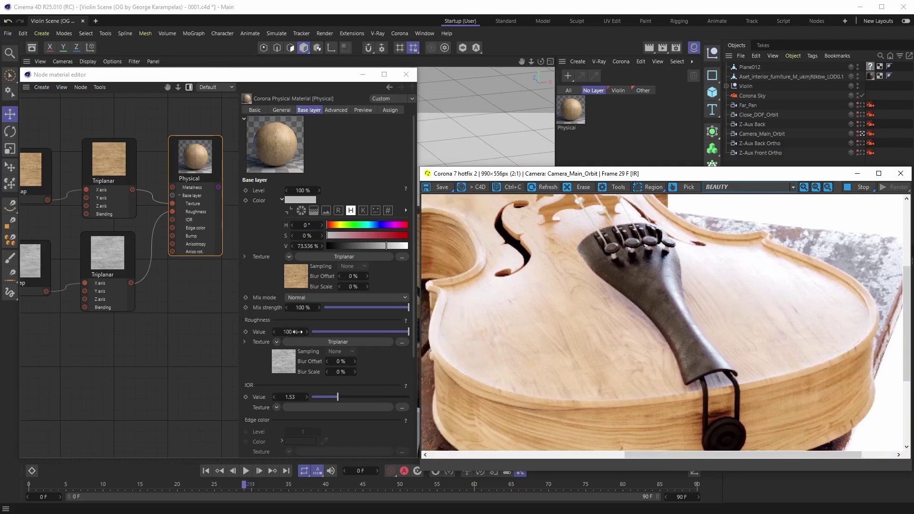
mouse_move(88, 296)
middle_mouse_down()
mouse_move(155, 296)
mouse_move(87, 307)
middle_mouse_up()
scroll(104, 265, "up", 3)
scroll(172, 301, "down", 2)
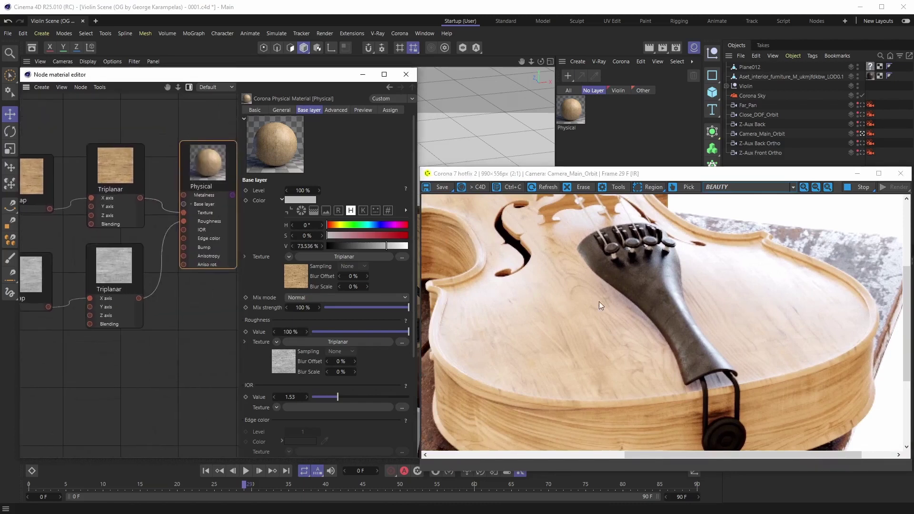
middle_click_drag(539, 302, 582, 329)
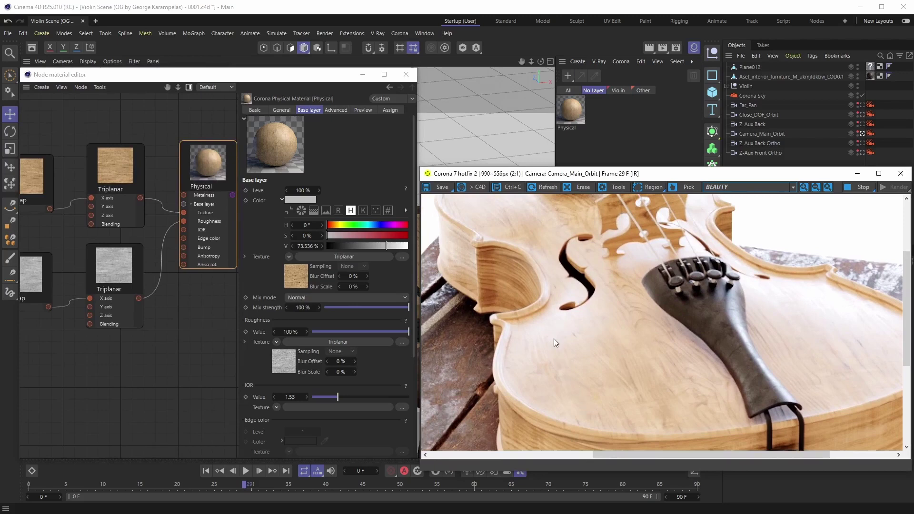
scroll(562, 356, "down", 1)
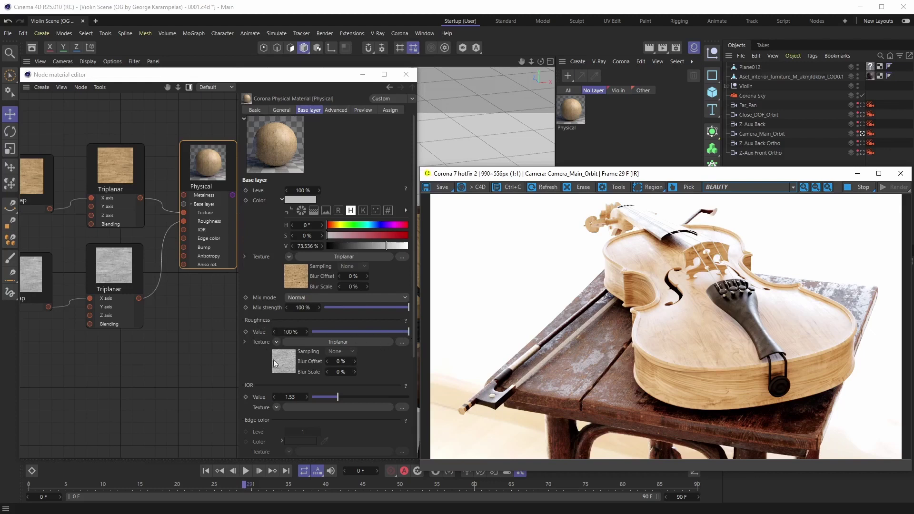
middle_click_drag(122, 302, 125, 302)
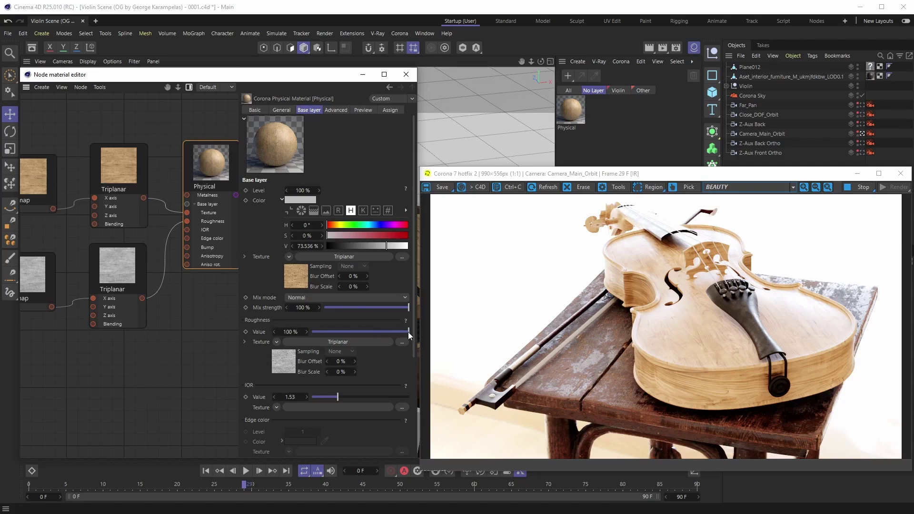
Step: Test the base layer's Roughness value at 0%, 100% and 50%, and return it to 100%
left_click_drag(408, 333, 307, 332)
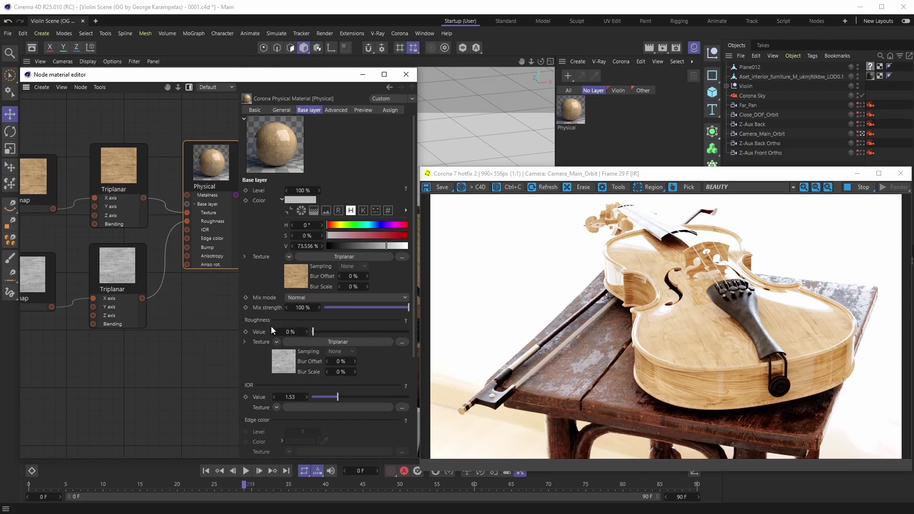
left_click_drag(313, 335, 413, 331)
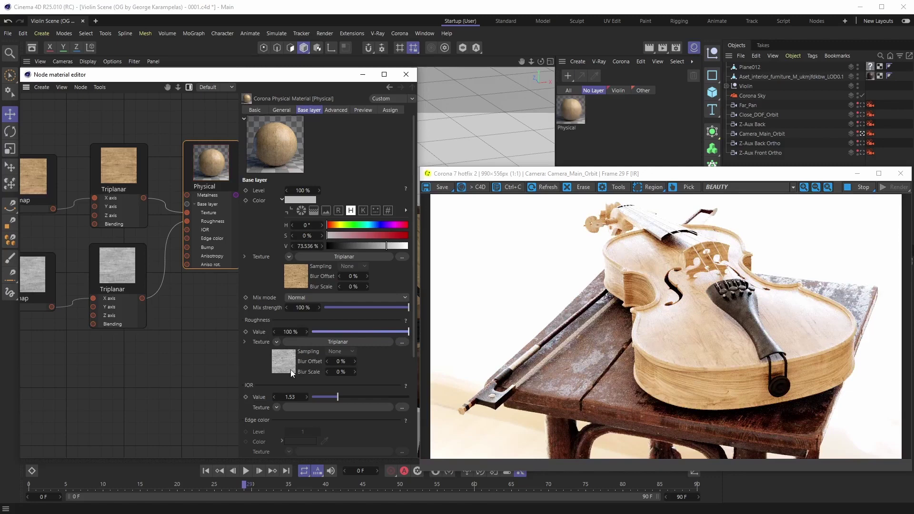
left_click_drag(381, 333, 362, 332)
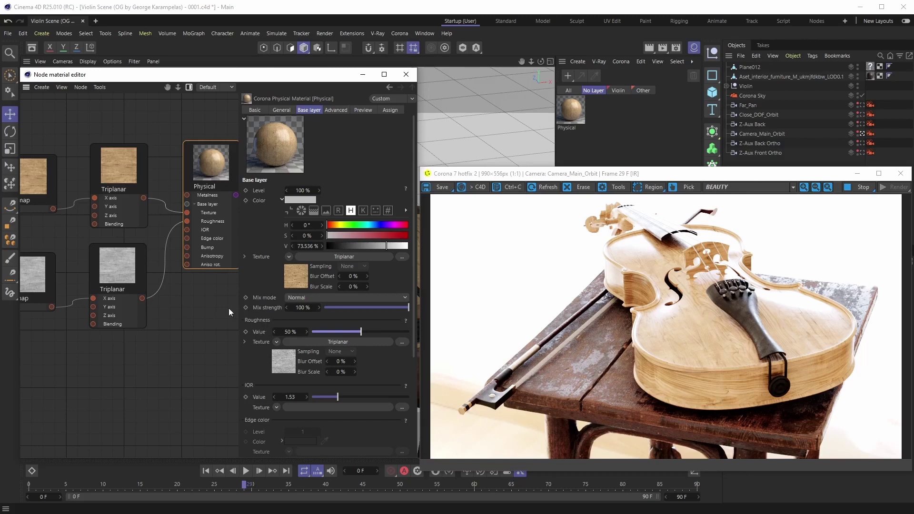
left_click_drag(361, 332, 421, 334)
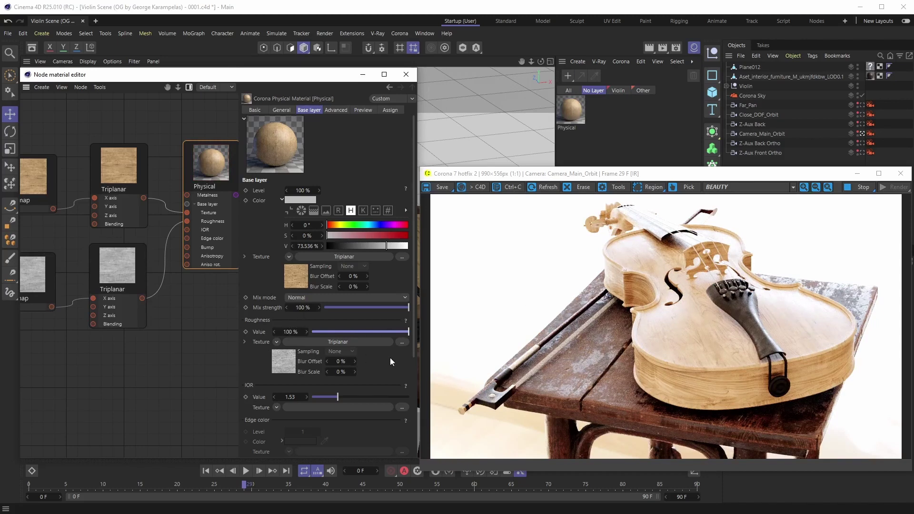
Step: Try a base layer IOR value of 1.69, and reset it to 1.5
left_click_drag(391, 358, 393, 251)
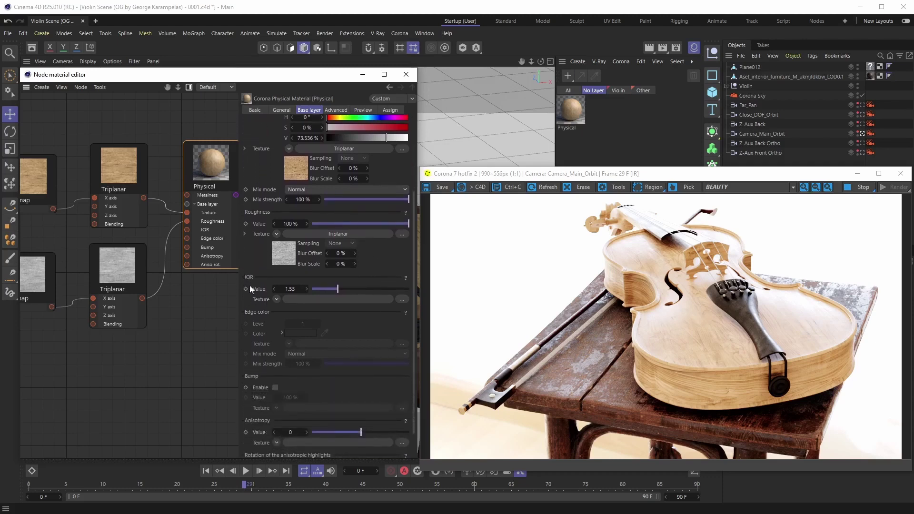
left_click_drag(396, 259, 405, 315)
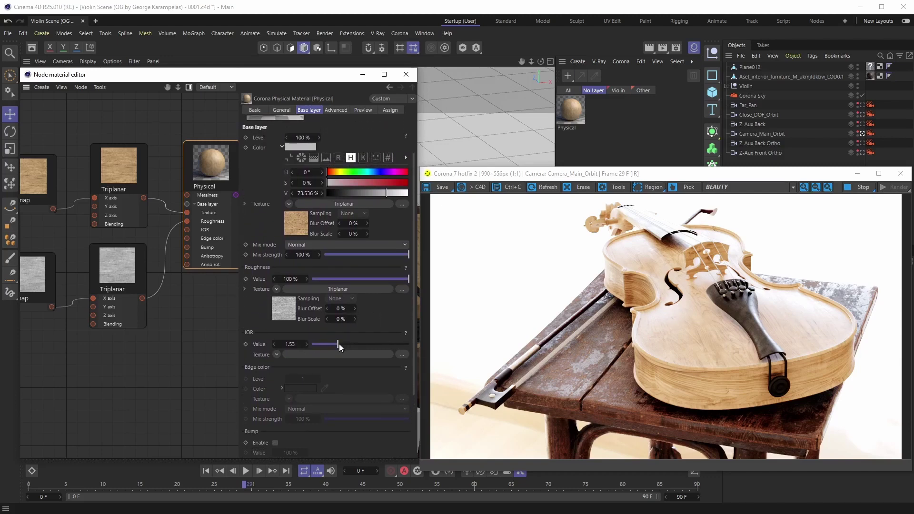
mouse_move(339, 344)
left_mouse_down()
mouse_move(360, 345)
mouse_move(344, 344)
left_mouse_up()
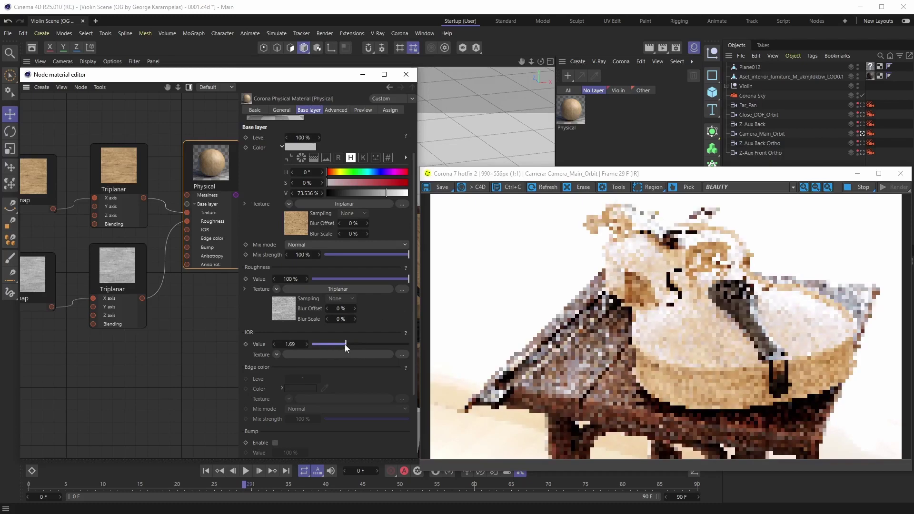
right_click(306, 343)
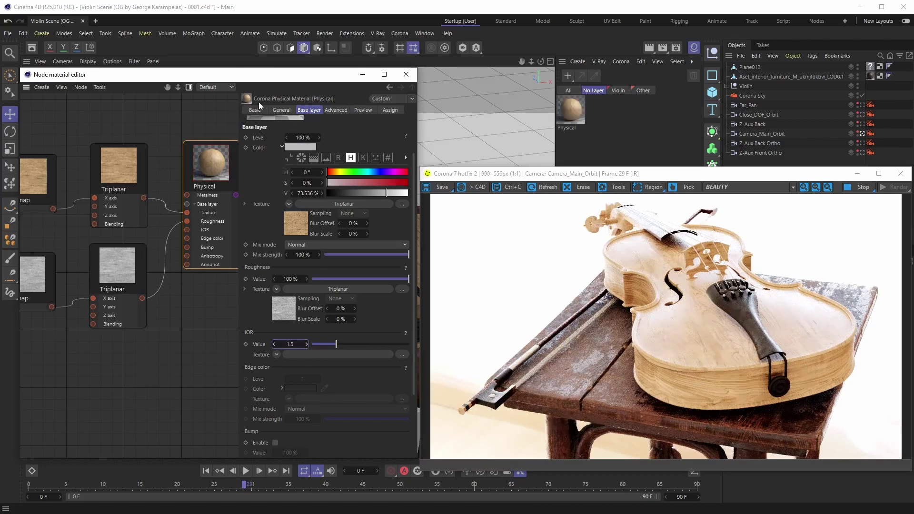
Step: Switch the wood Physical material's IOR mode to Disney Specular and show the Specular value in its base layer settings
left_click(336, 111)
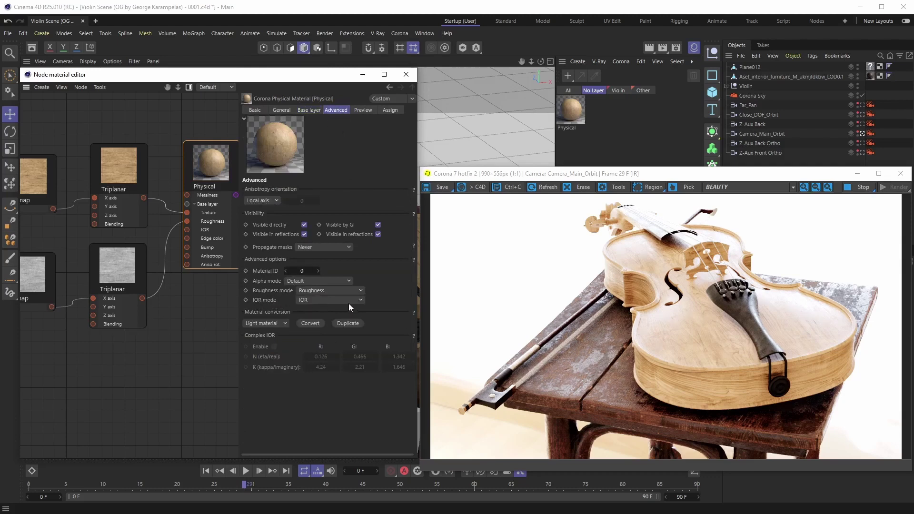
left_click(361, 301)
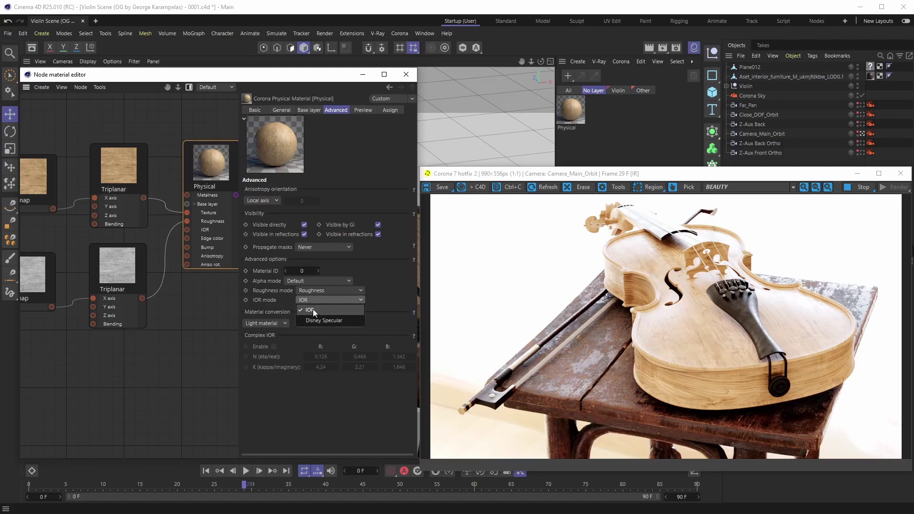
left_click(354, 323)
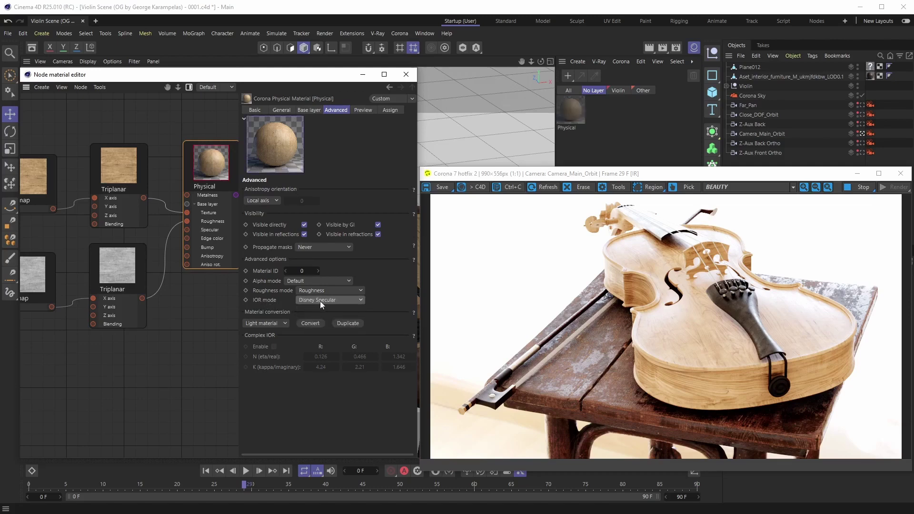
left_click(307, 110)
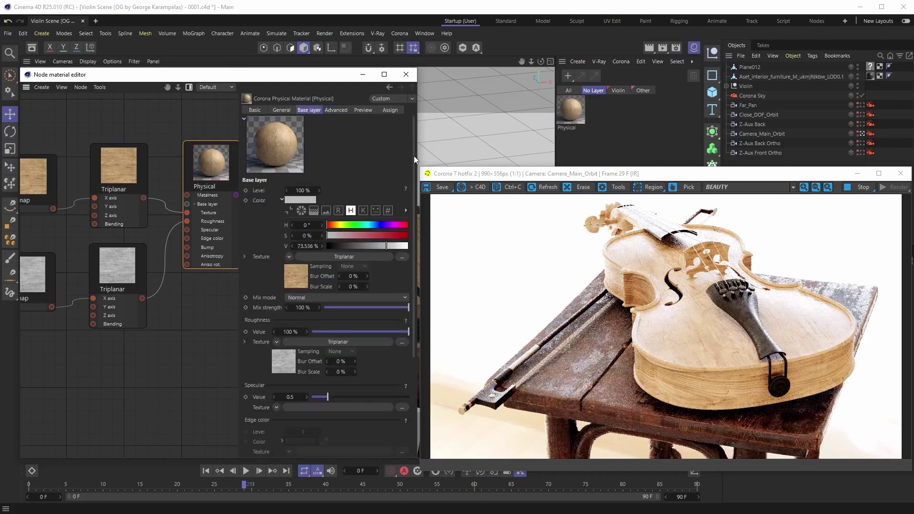
left_click_drag(413, 155, 422, 205)
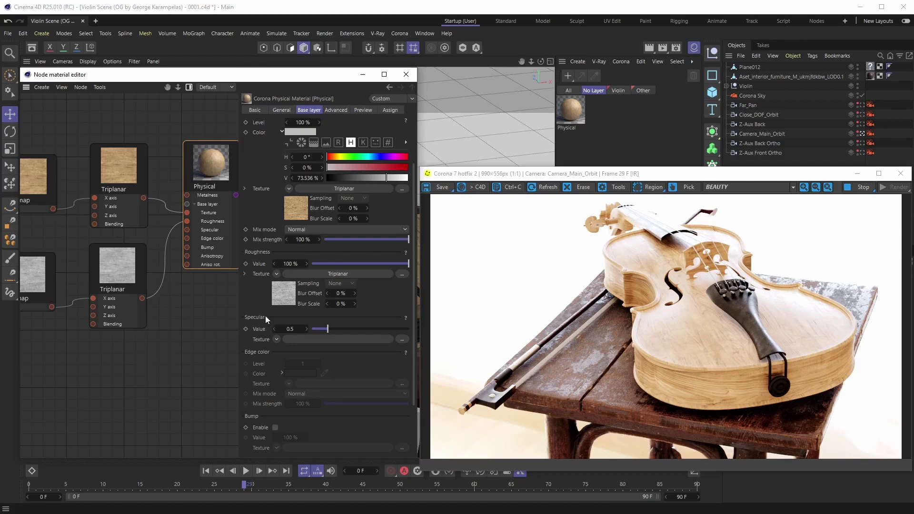
scroll(389, 297, "up", 3)
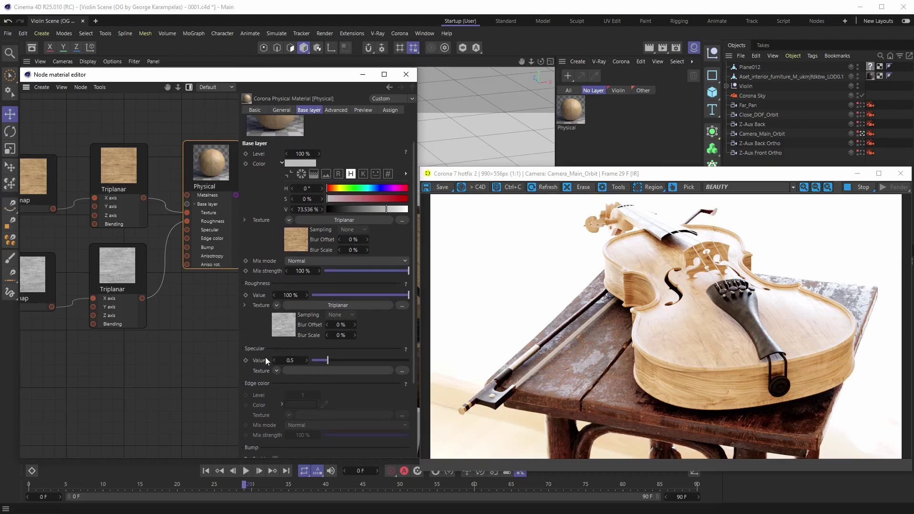
Step: Open the Corona preferences and set the Physical material default IOR mode to Disney Specular
left_click(336, 111)
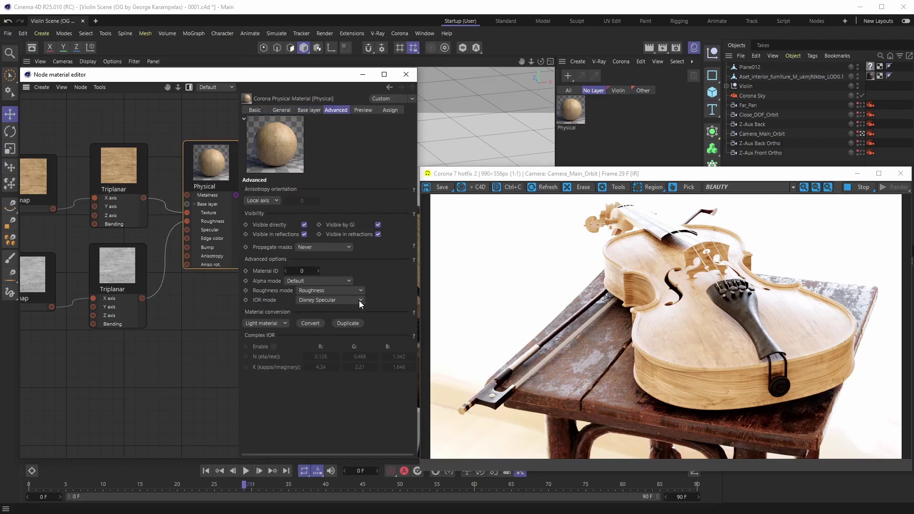
left_click(22, 33)
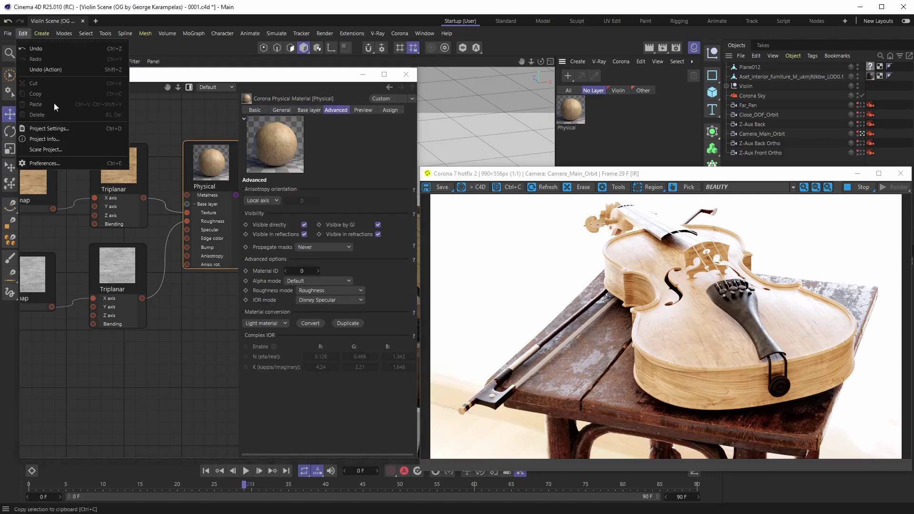
left_click(57, 162)
left_click_drag(180, 162, 536, 129)
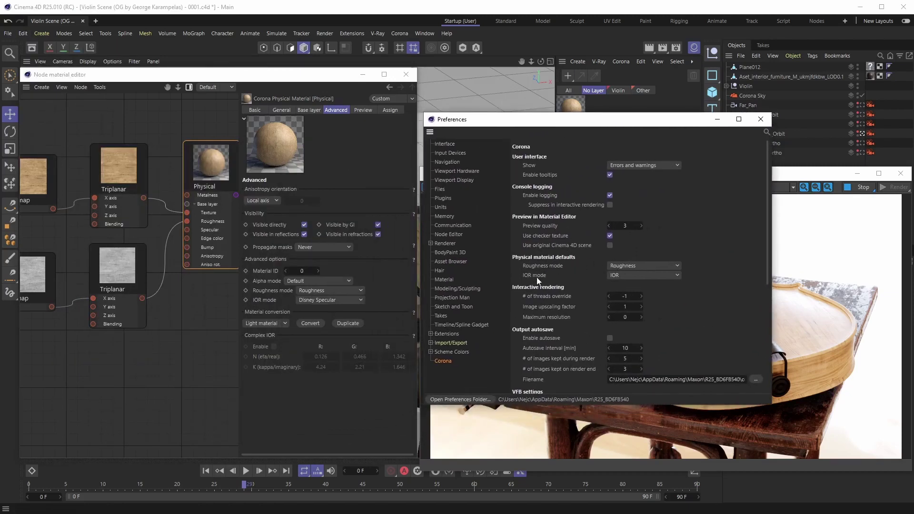
left_click(676, 275)
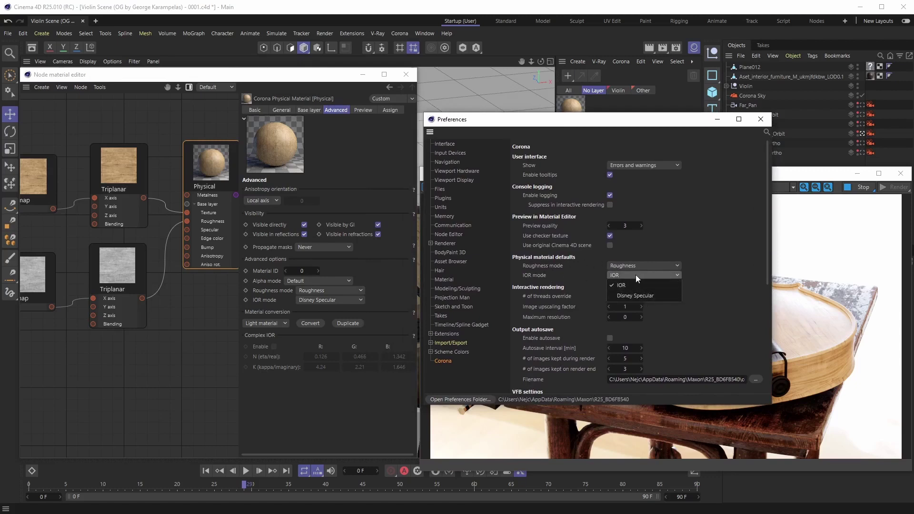
left_click(654, 296)
Step: Create a new Physical material, place it in the node material editor below the existing nodes, and show its base layer settings
left_click(620, 62)
left_click(631, 82)
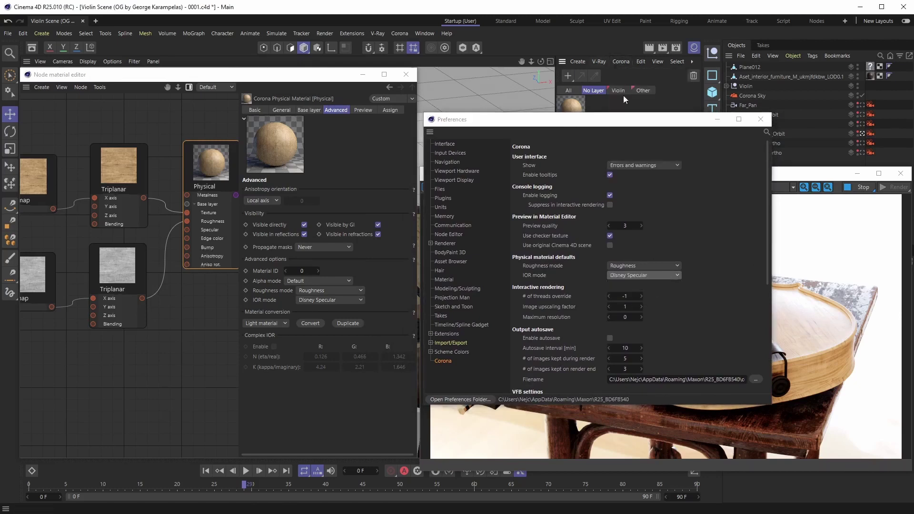
left_click_drag(578, 114, 167, 354)
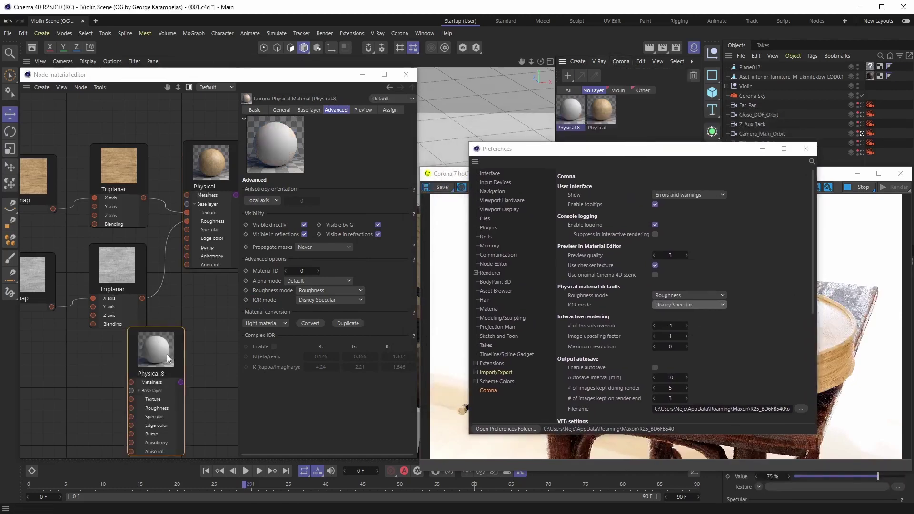
left_click(308, 111)
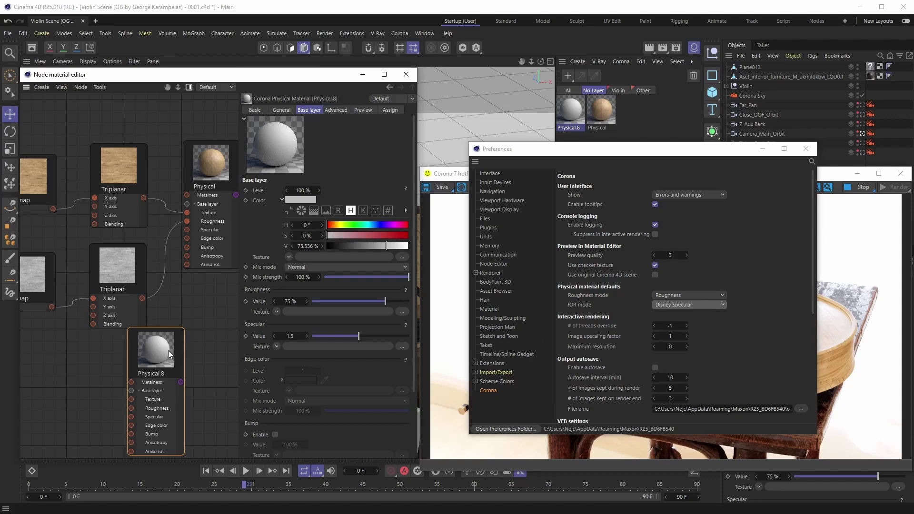
Step: Delete the new white Physical material and its node, and set the default IOR mode back to IOR in the preferences
key("Delete")
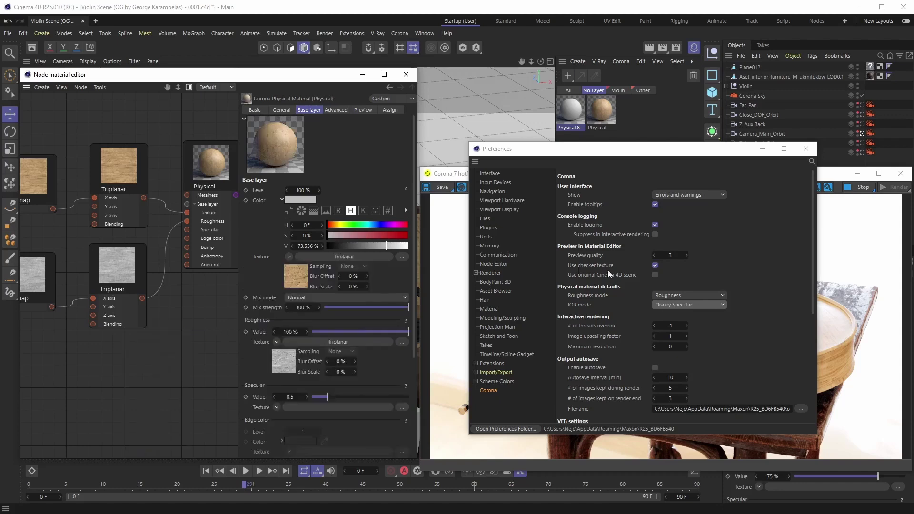
left_click(681, 305)
left_click(677, 308)
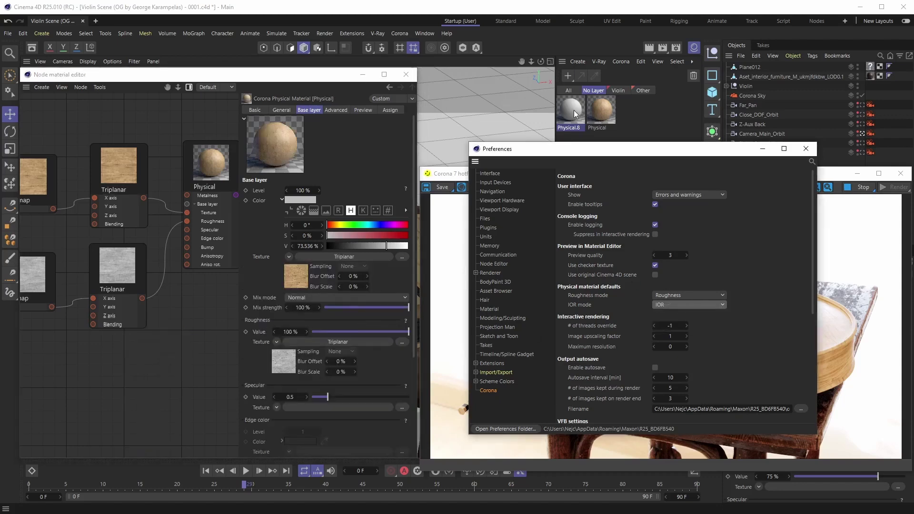
left_click(807, 148)
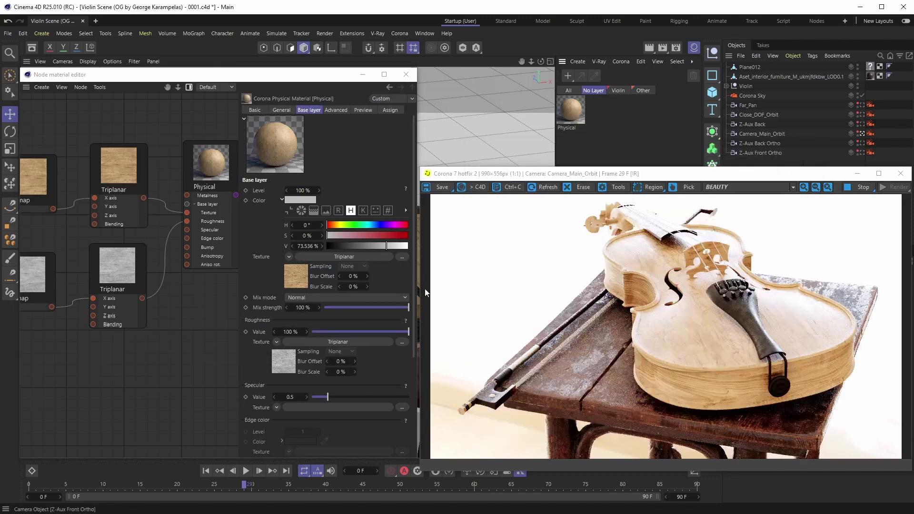
Step: Switch the wood Physical material's IOR mode from Disney Specular back to IOR
left_click(185, 188)
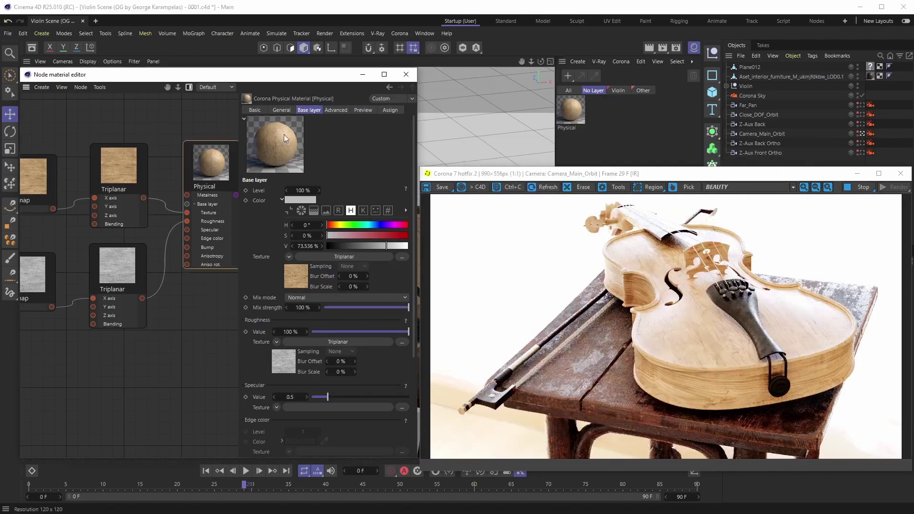
left_click(336, 110)
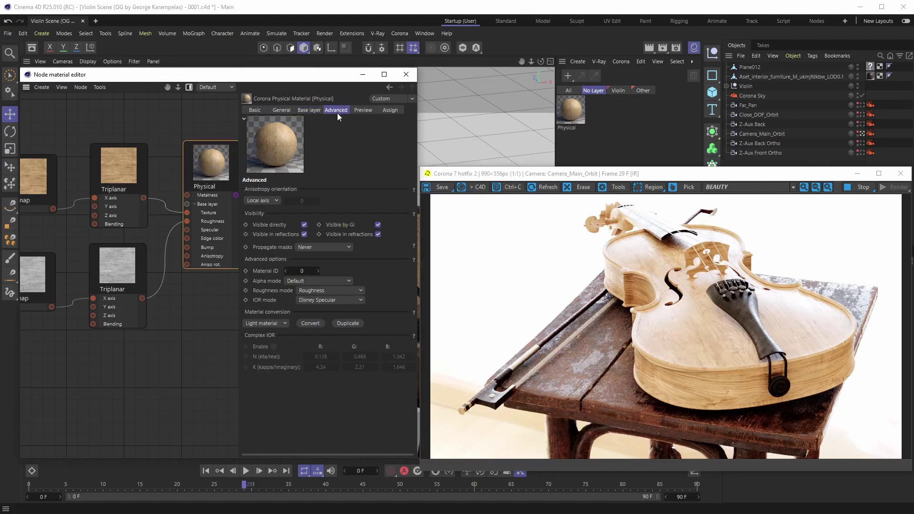
left_click(357, 301)
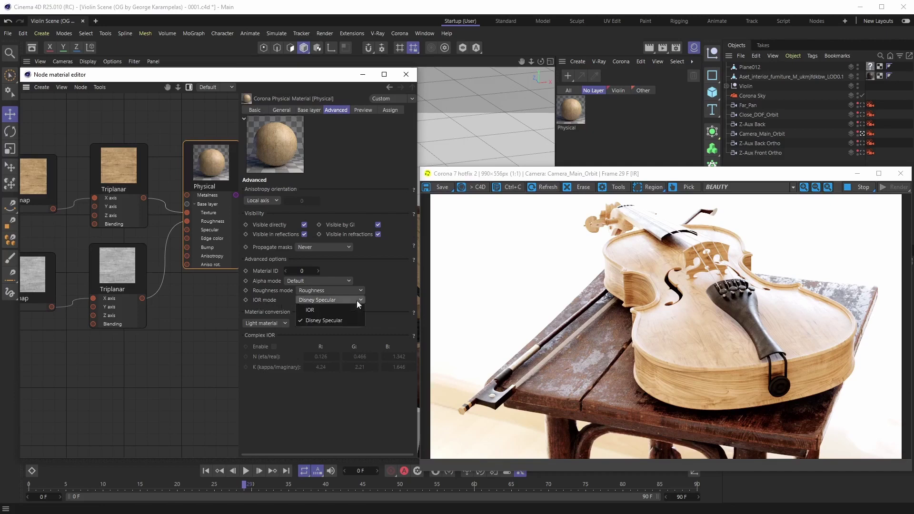
left_click(313, 308)
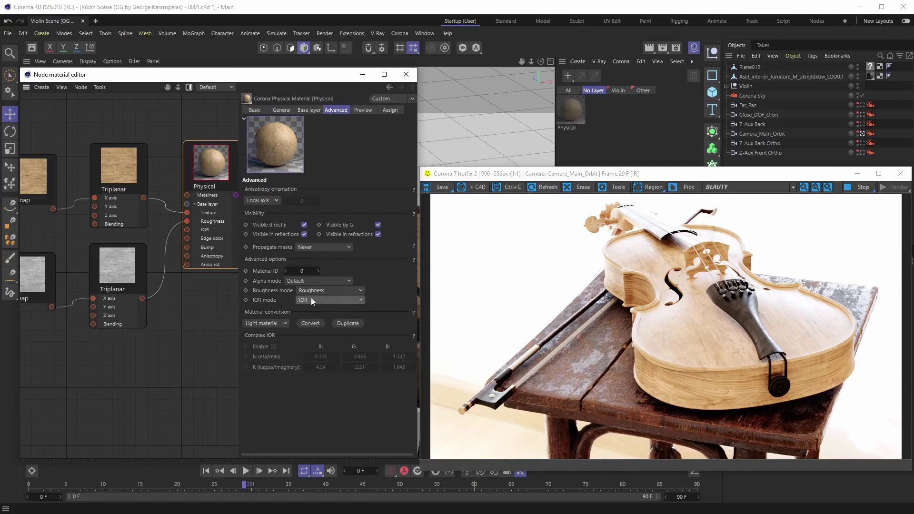
Step: Show the base layer's Bump settings and examine the violin's wood surface close up in the render
left_click(309, 110)
scroll(400, 318, "down", 3)
scroll(400, 317, "down", 2)
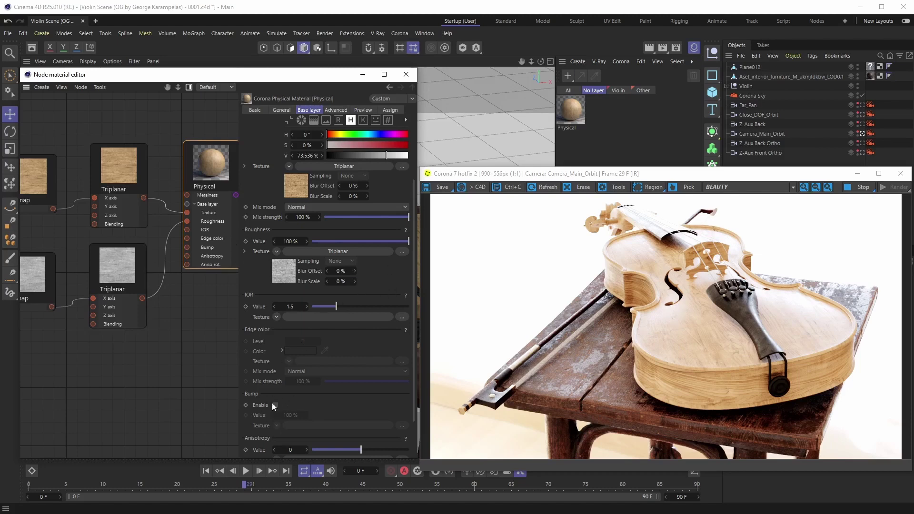
key("h")
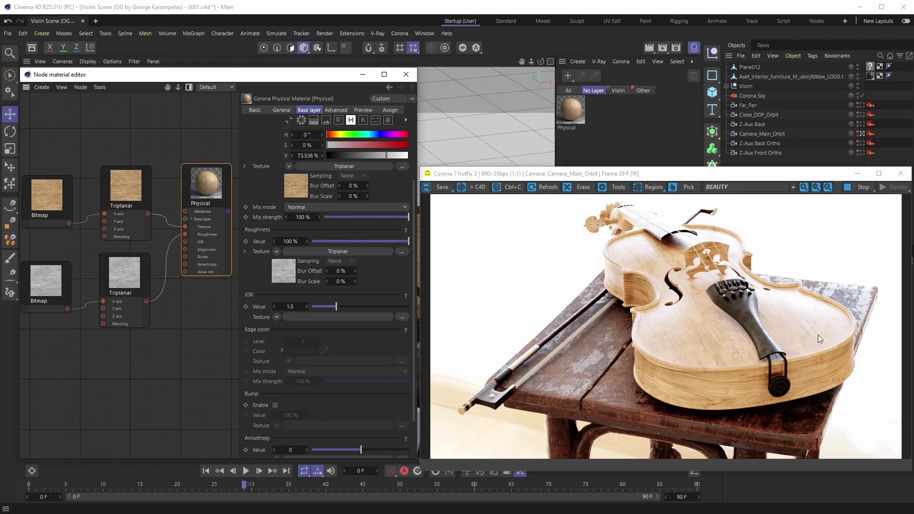
scroll(813, 336, "up", 2)
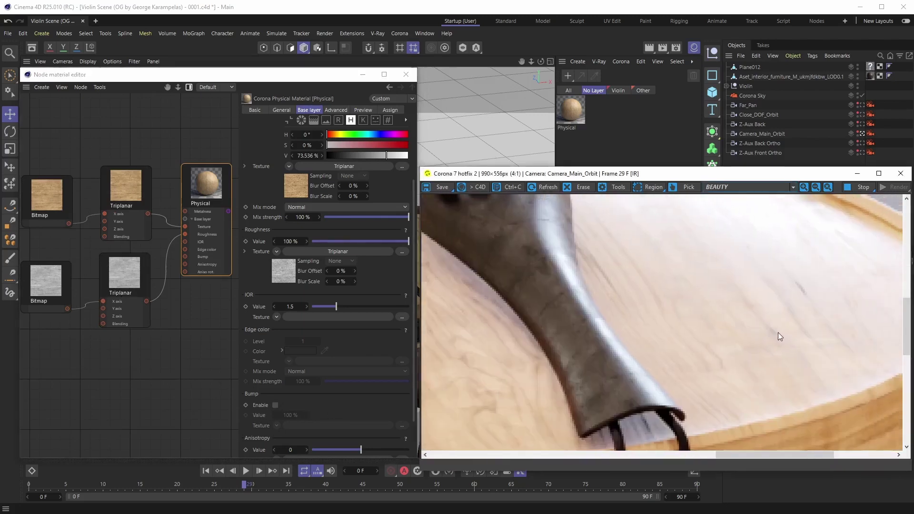
left_click_drag(778, 333, 754, 339)
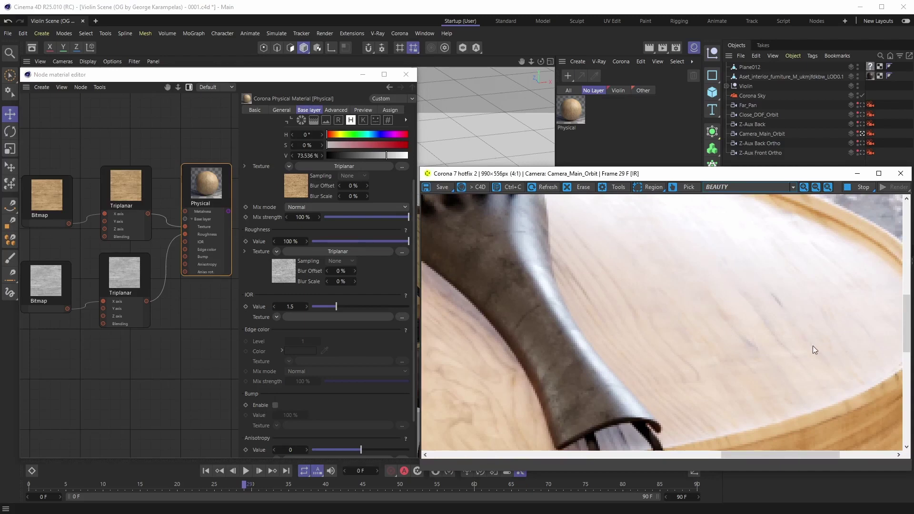
scroll(813, 346, "down", 4)
Step: Move the unconnected grey Bitmap and Triplanar nodes next to the main node network, below the roughness texture nodes
middle_click_drag(111, 310, 200, 272)
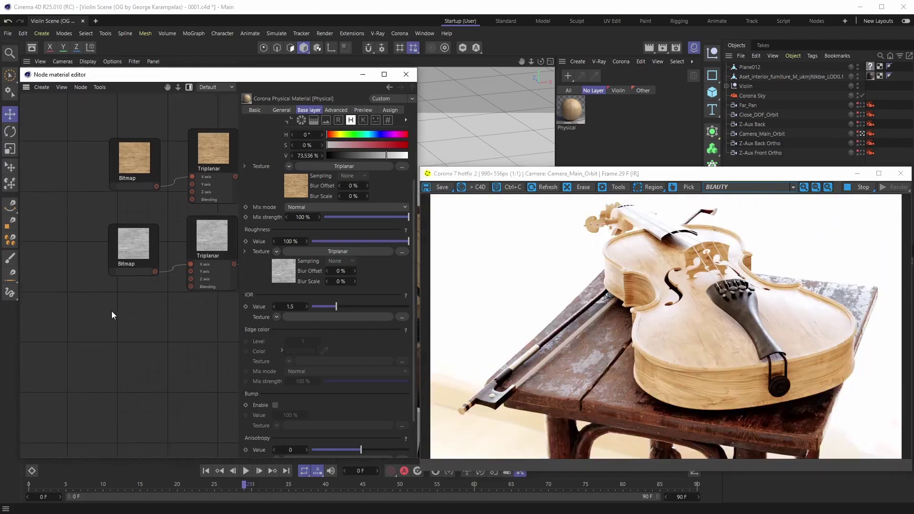
scroll(53, 318, "down", 3)
middle_click_drag(53, 317, 200, 292)
left_click_drag(59, 351, 159, 281)
middle_click_drag(159, 285, 139, 283)
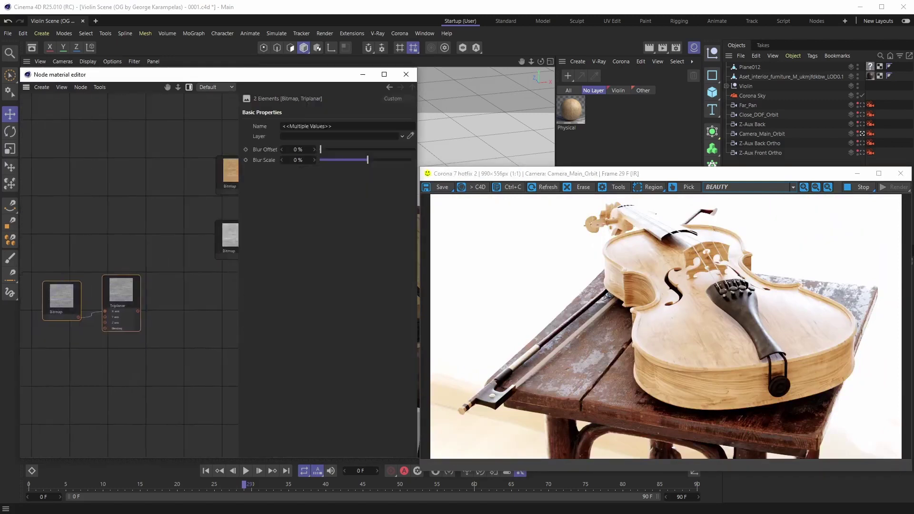
left_click_drag(138, 290, 288, 300)
middle_click_drag(228, 275, 62, 273)
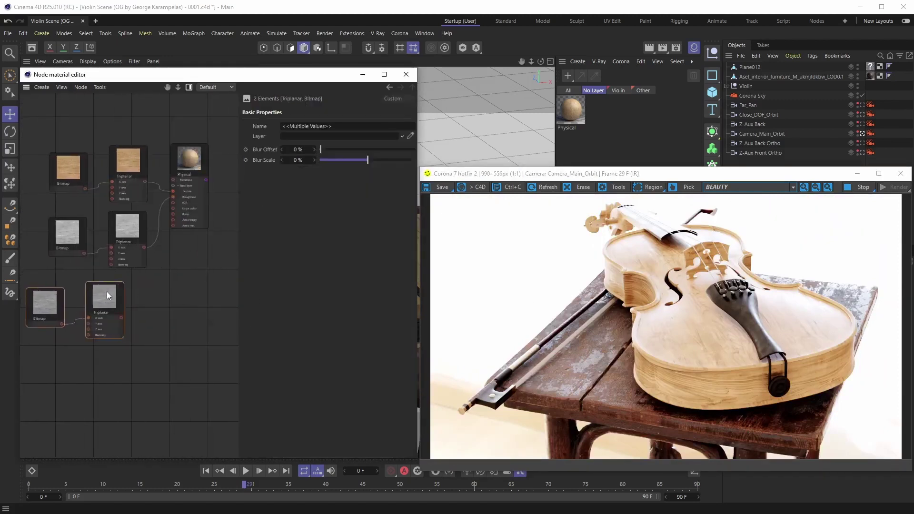
Step: Connect the lowest grey Triplanar node to the Physical material's Bump input and enable bump in the base layer
left_click(162, 282)
scroll(163, 285, "up", 5)
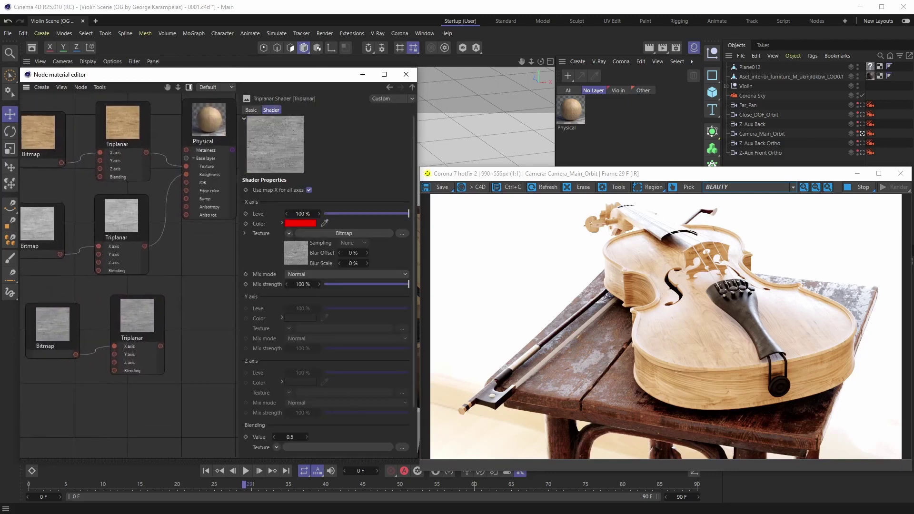
left_click_drag(161, 347, 187, 199)
left_click(212, 130)
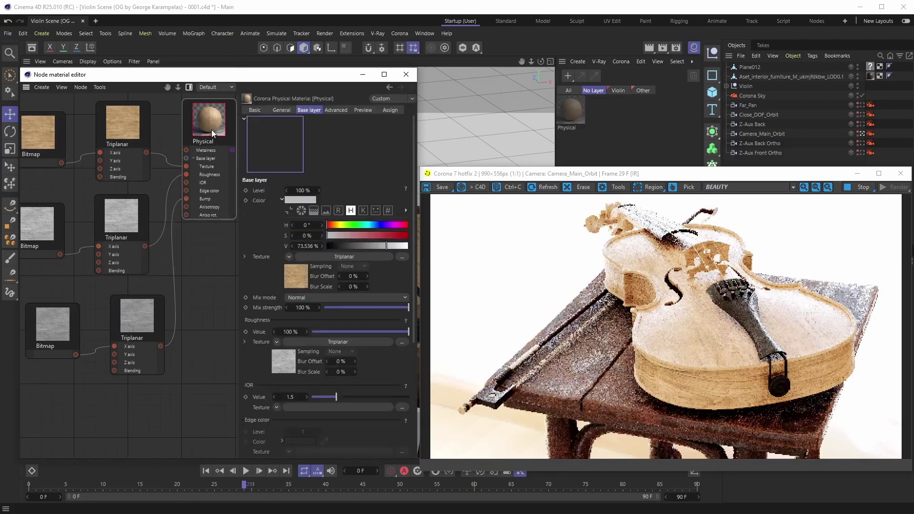
left_click_drag(413, 170, 410, 273)
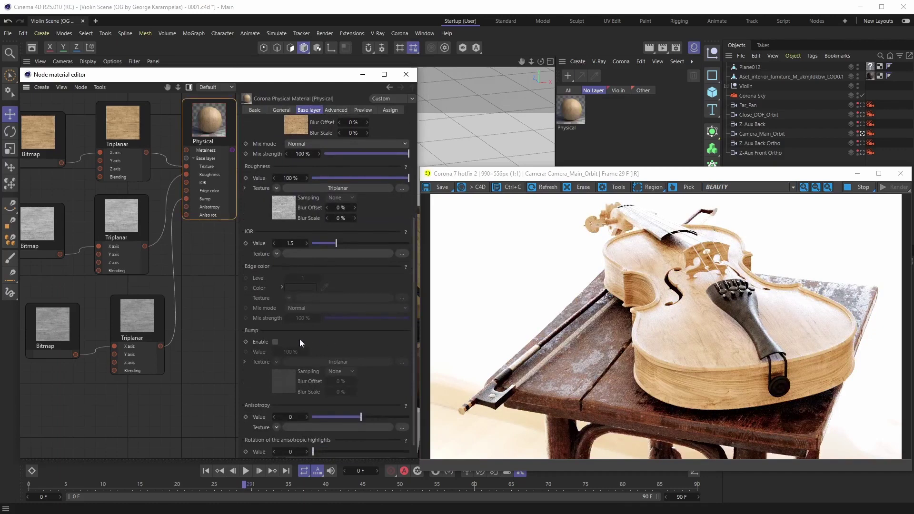
left_click(275, 342)
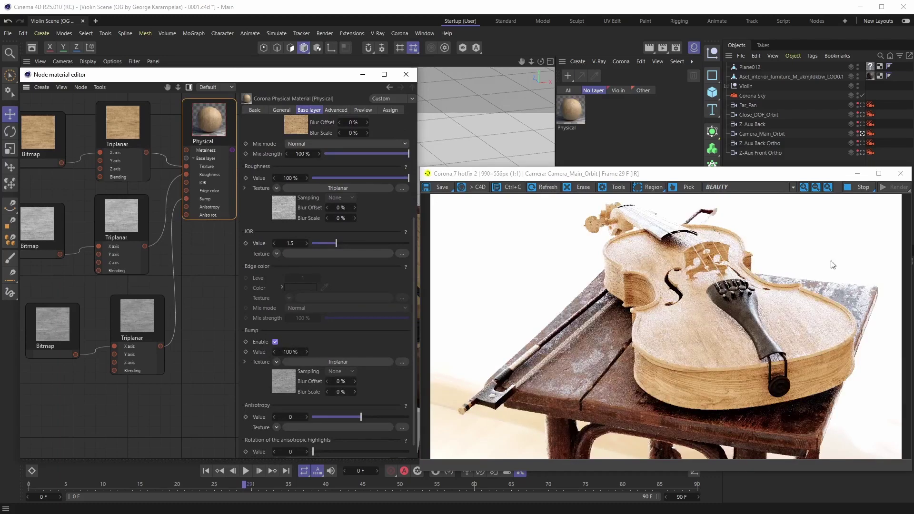
Step: Examine the bump effect on the violin's wood surface close up in the render, around the tailpiece
scroll(845, 336, "up", 3)
left_click_drag(722, 275, 726, 306)
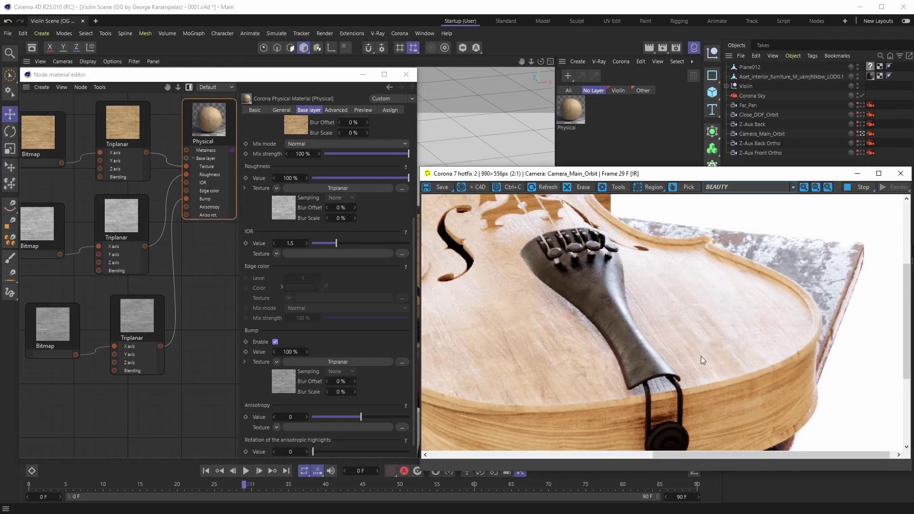
left_click_drag(701, 356, 730, 332)
scroll(768, 341, "up", 1)
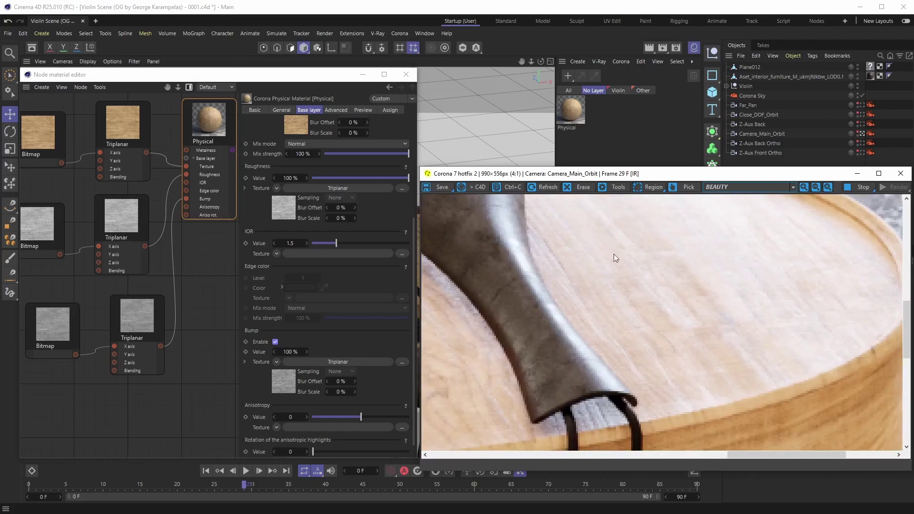
scroll(640, 262, "down", 2)
scroll(684, 252, "up", 1)
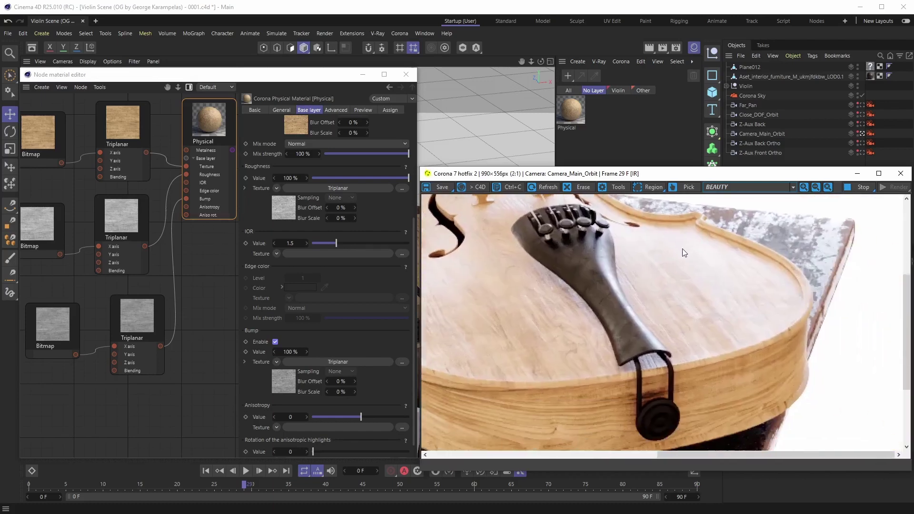
scroll(748, 272, "up", 1)
scroll(742, 272, "down", 1)
left_click_drag(742, 272, 747, 288)
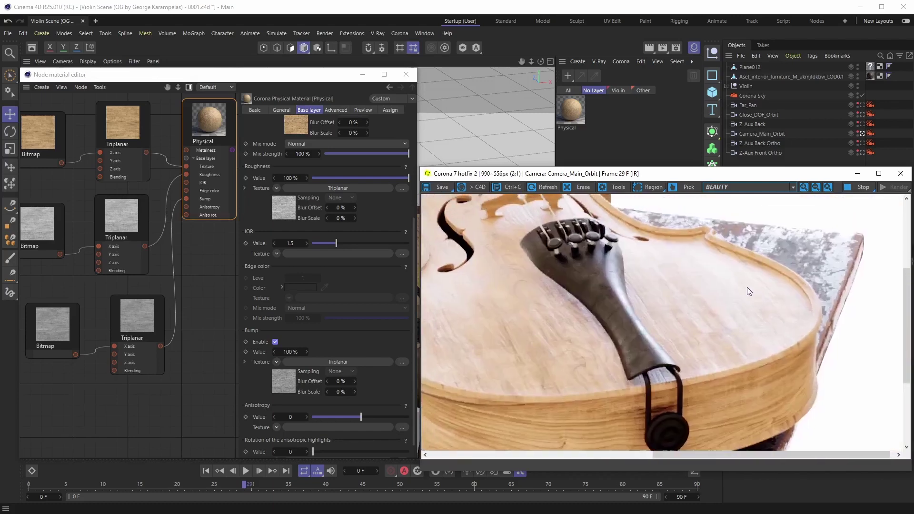
Step: Try base layer bump values of 200% and 50% on the violin's wood material
double_click(290, 352)
type("200")
key("Return")
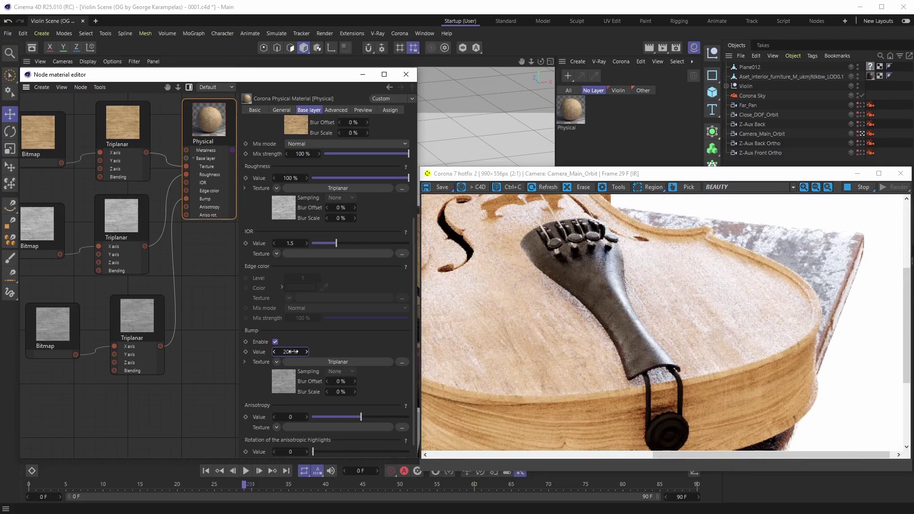
double_click(291, 352)
type("50")
key("Return")
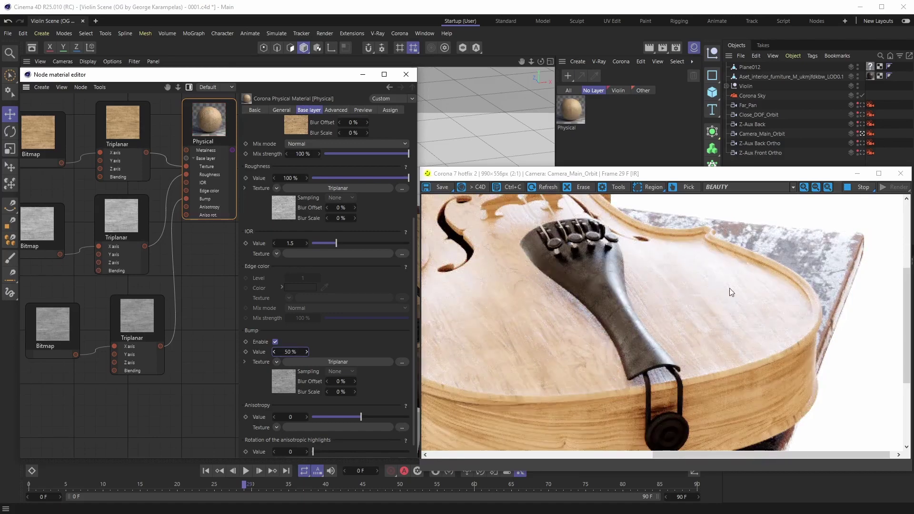
Step: Set the base layer's bump value to 35% and inspect the violin's wood grain in the render
left_click(294, 351)
type("35")
key("Return")
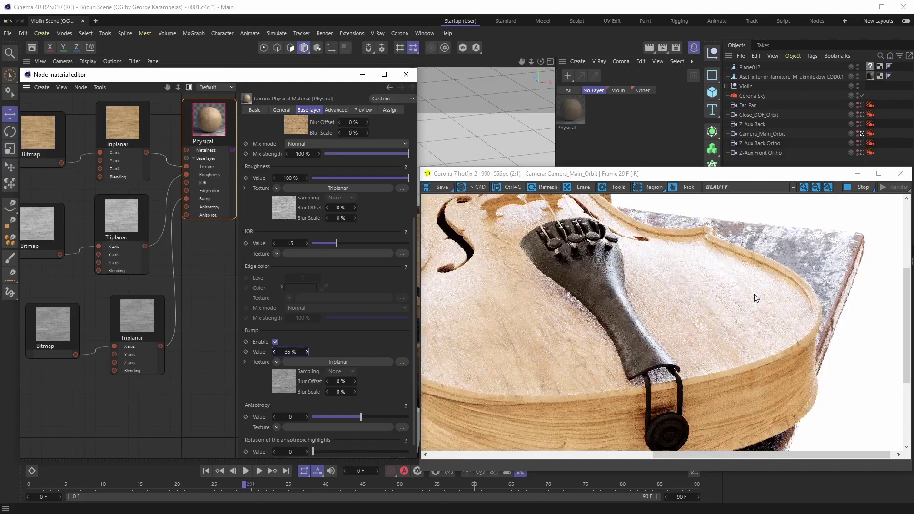
scroll(748, 313, "up", 1)
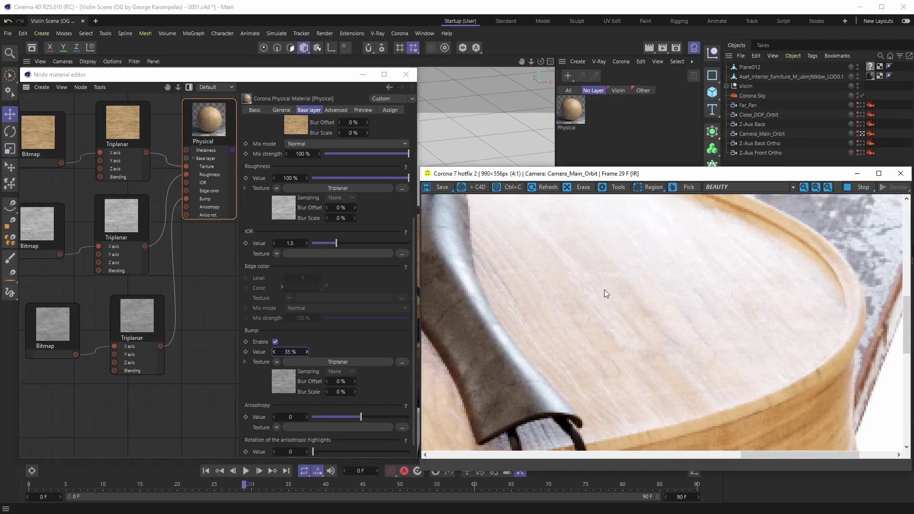
left_click_drag(604, 289, 693, 316)
scroll(697, 312, "down", 1)
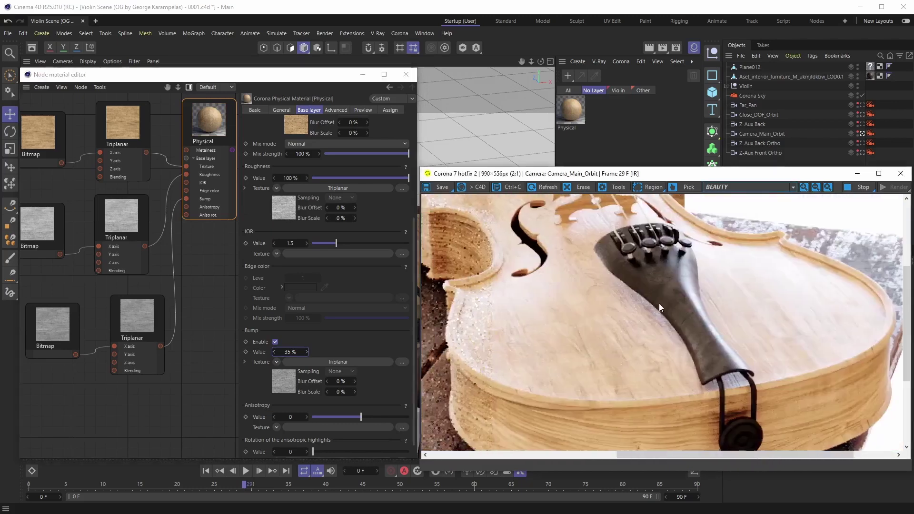
scroll(738, 303, "down", 1)
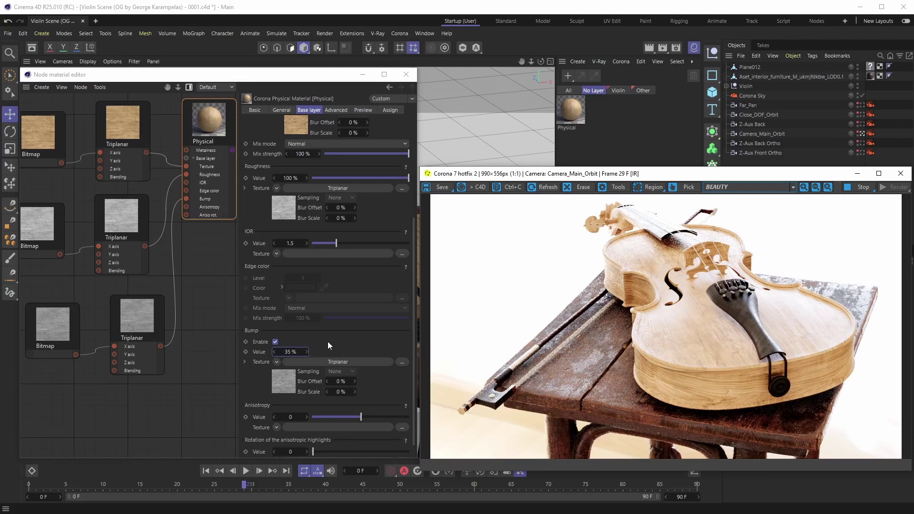
scroll(392, 205, "up", 3)
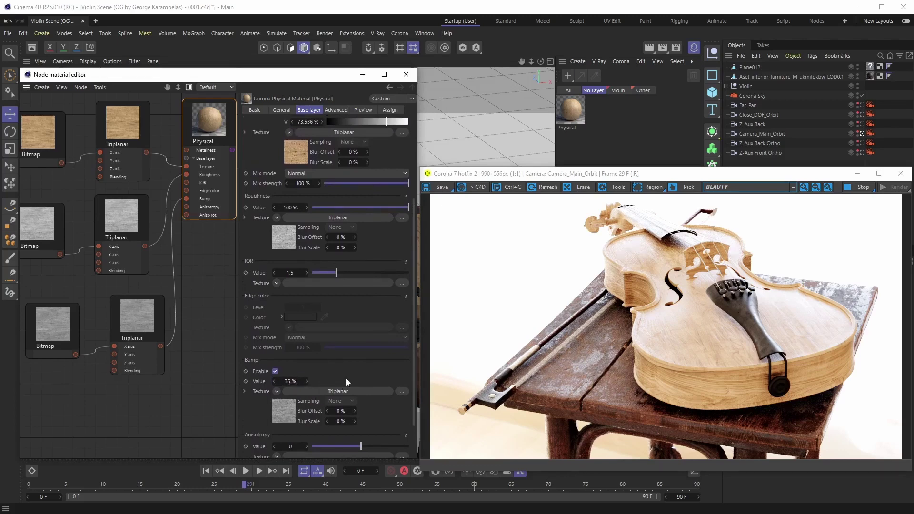
scroll(387, 236, "up", 5)
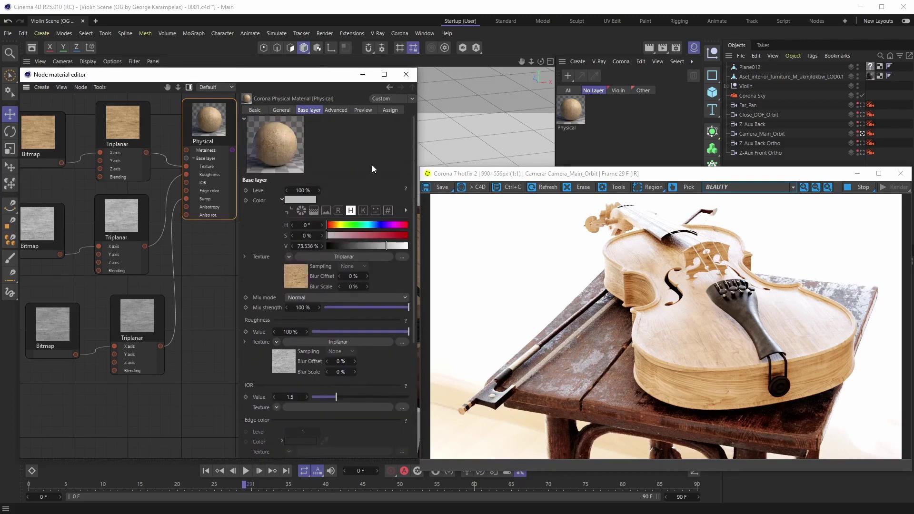
scroll(185, 205, "down", 2)
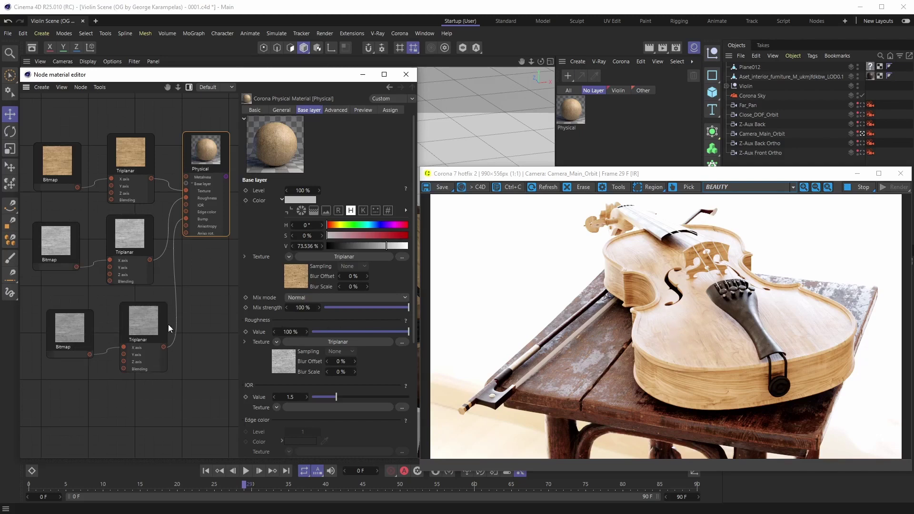
scroll(181, 292, "down", 1)
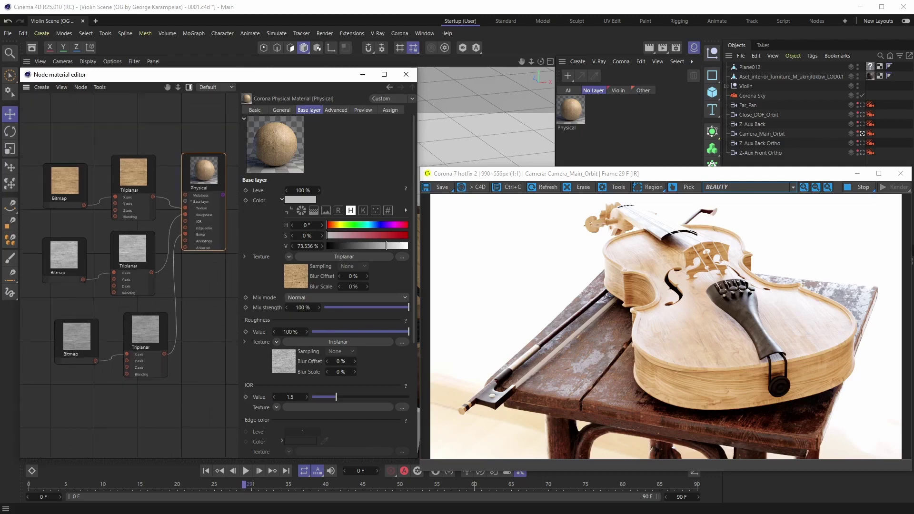